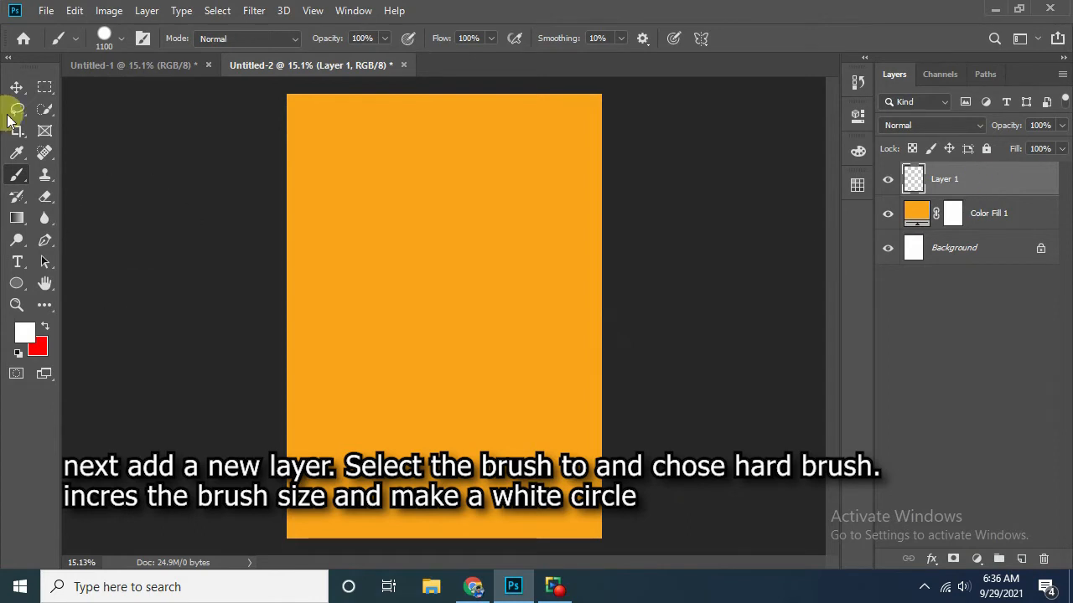
- Paint a single white circle on Layer 1 with the Brush tool, using a 1100 px Hard Round brush
{"action": "left_click", "coordinate": [15, 177]}
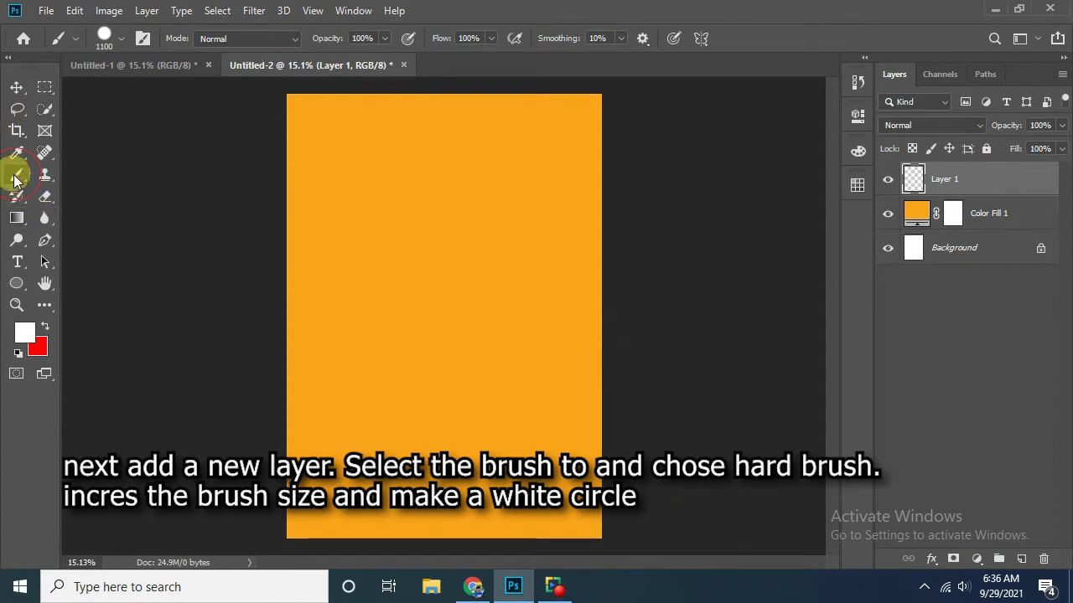
{"action": "left_click", "coordinate": [106, 35]}
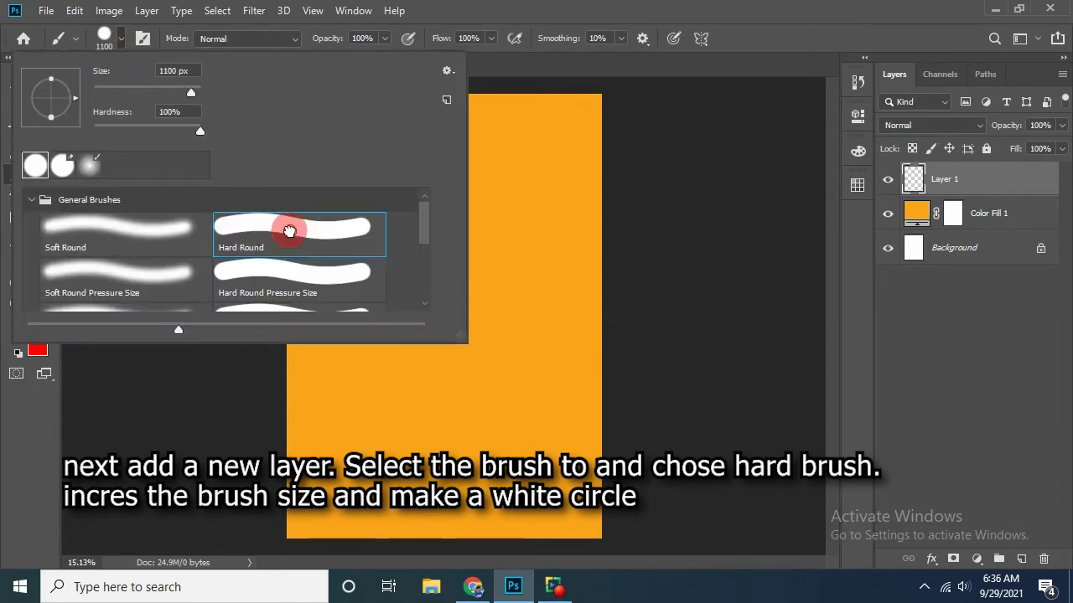
{"action": "left_click", "coordinate": [718, 179]}
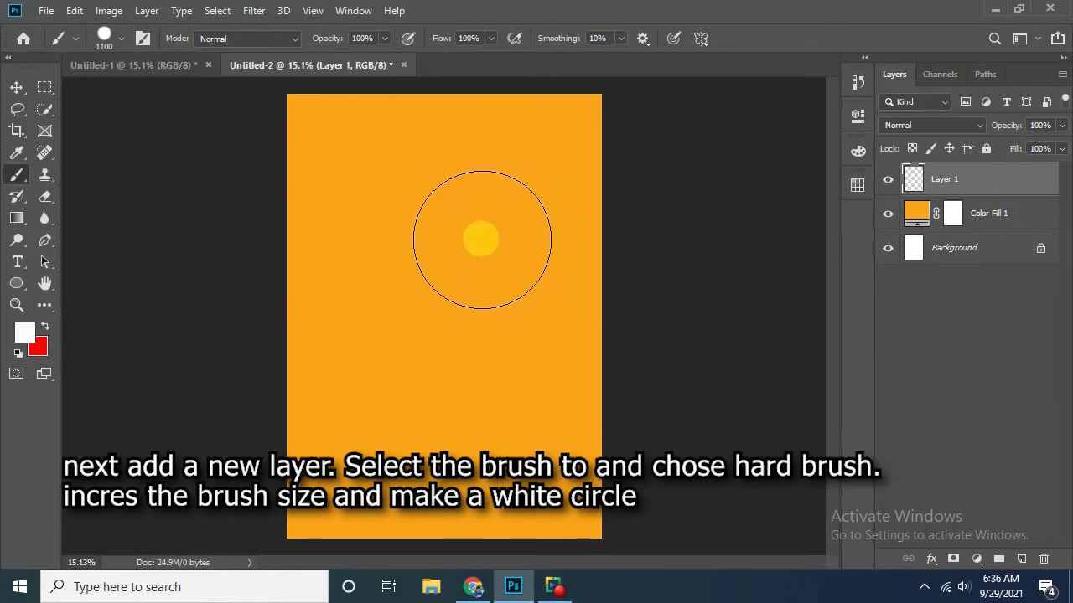
{"action": "left_click", "coordinate": [482, 240]}
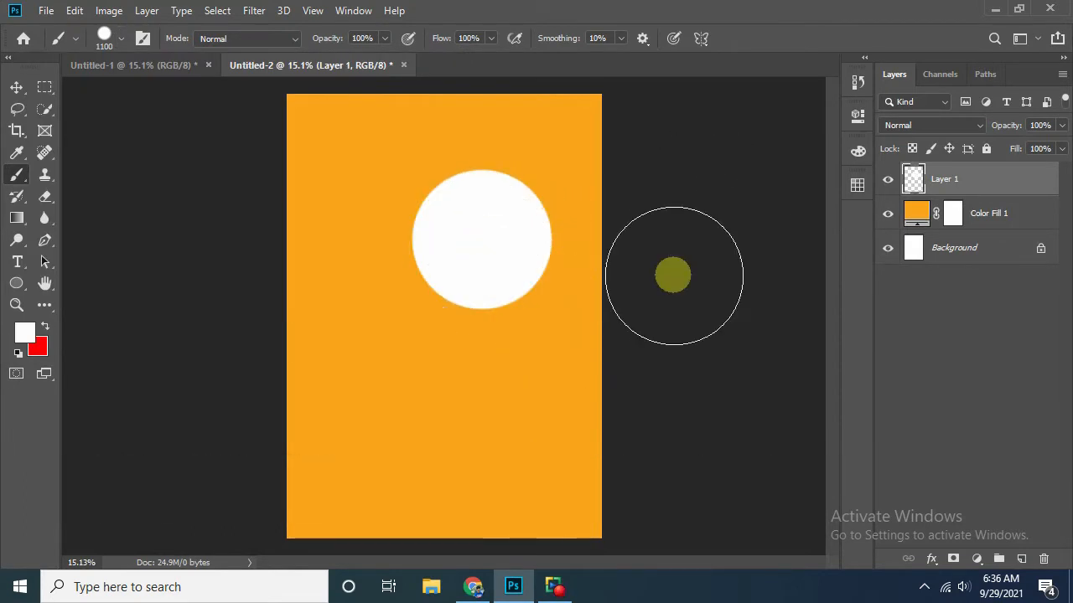
- Move the white circle to the centre of the orange canvas and deselect its layer
{"action": "left_click", "coordinate": [16, 87]}
{"action": "left_click_drag", "start_coordinate": [537, 249], "coordinate": [496, 307]}
{"action": "left_click", "coordinate": [773, 250]}
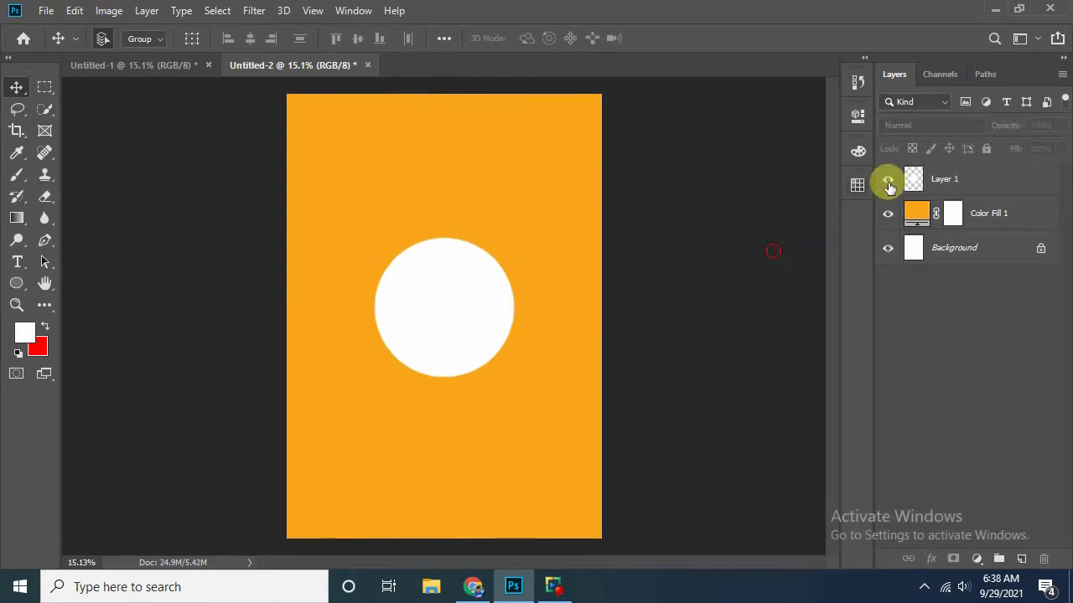
- Reduce the fill of Layer 1 to 0%
{"action": "left_click", "coordinate": [972, 177]}
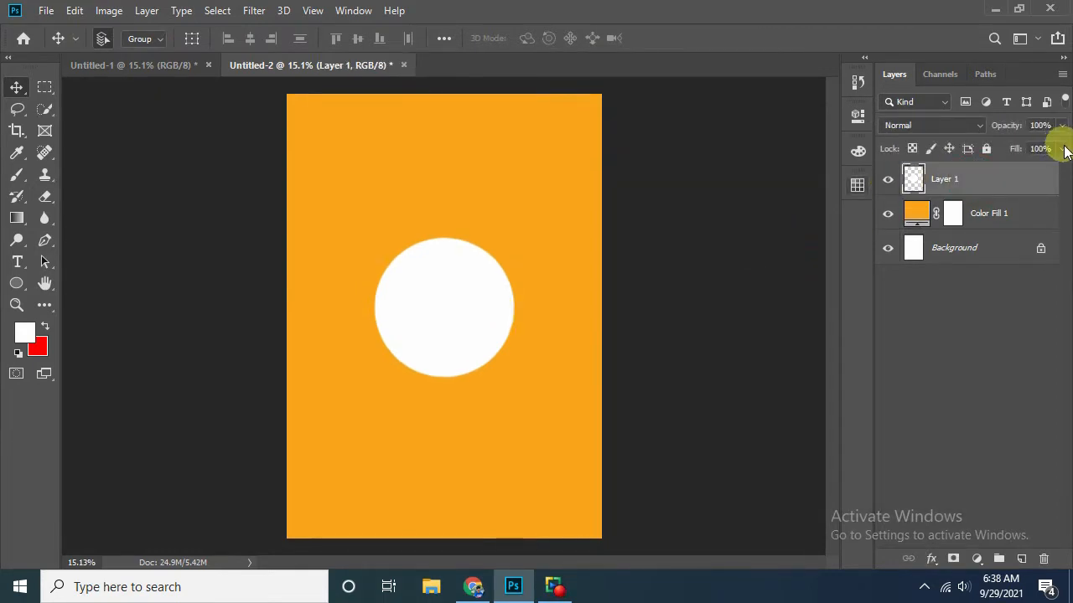
{"action": "left_click", "coordinate": [1064, 150]}
{"action": "left_click", "coordinate": [1063, 152]}
{"action": "left_click", "coordinate": [1063, 152]}
{"action": "left_click_drag", "start_coordinate": [1059, 168], "coordinate": [979, 168]}
{"action": "left_click", "coordinate": [804, 245]}
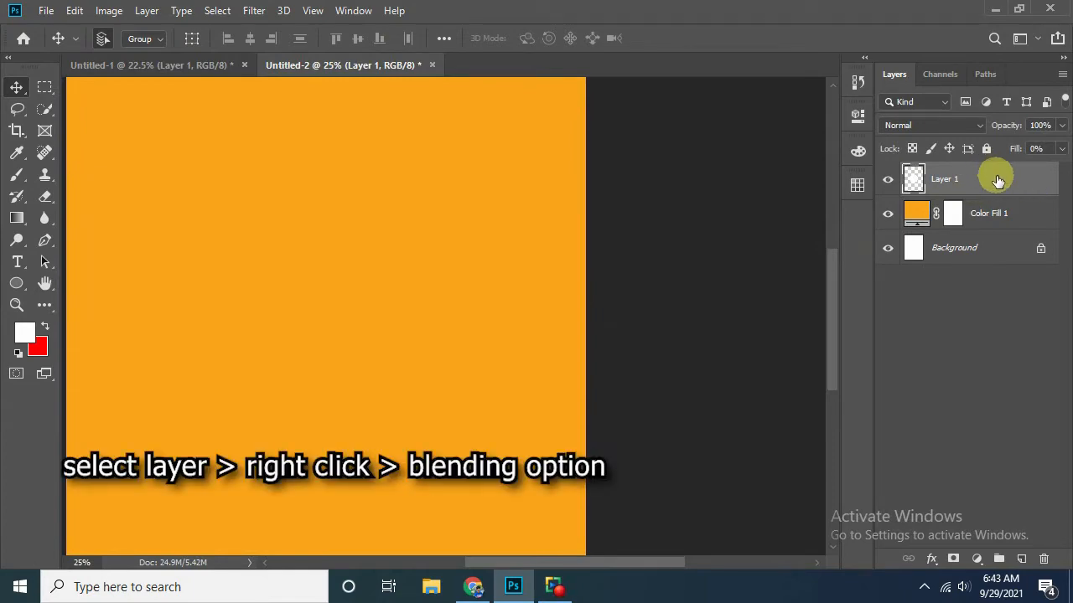
- Open the blending options of Layer 1 and enable the Inner Shadow effect
{"action": "right_click", "coordinate": [998, 181]}
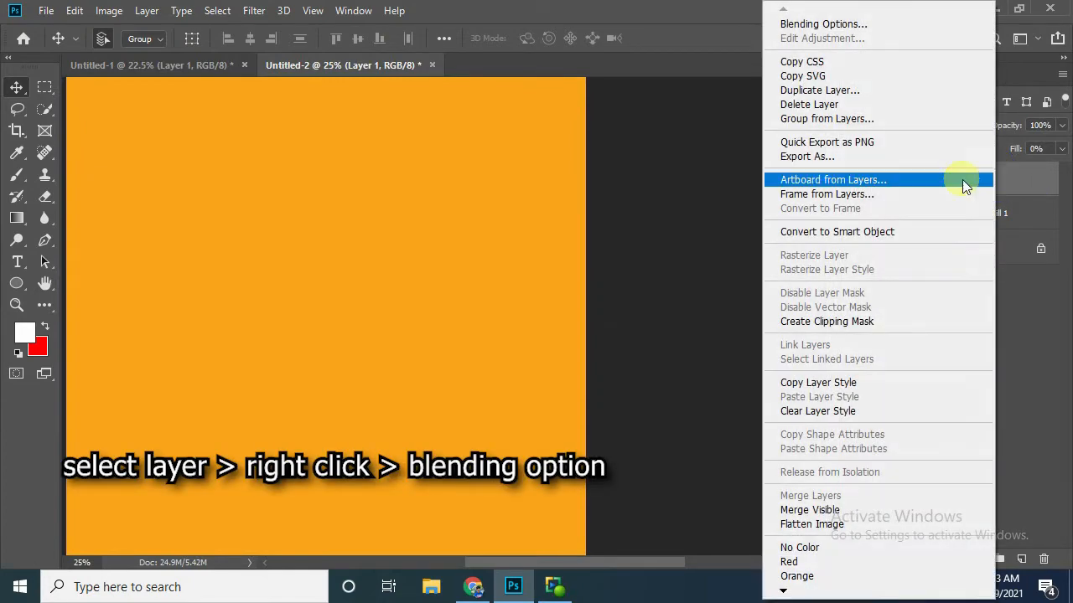
{"action": "left_click", "coordinate": [888, 24]}
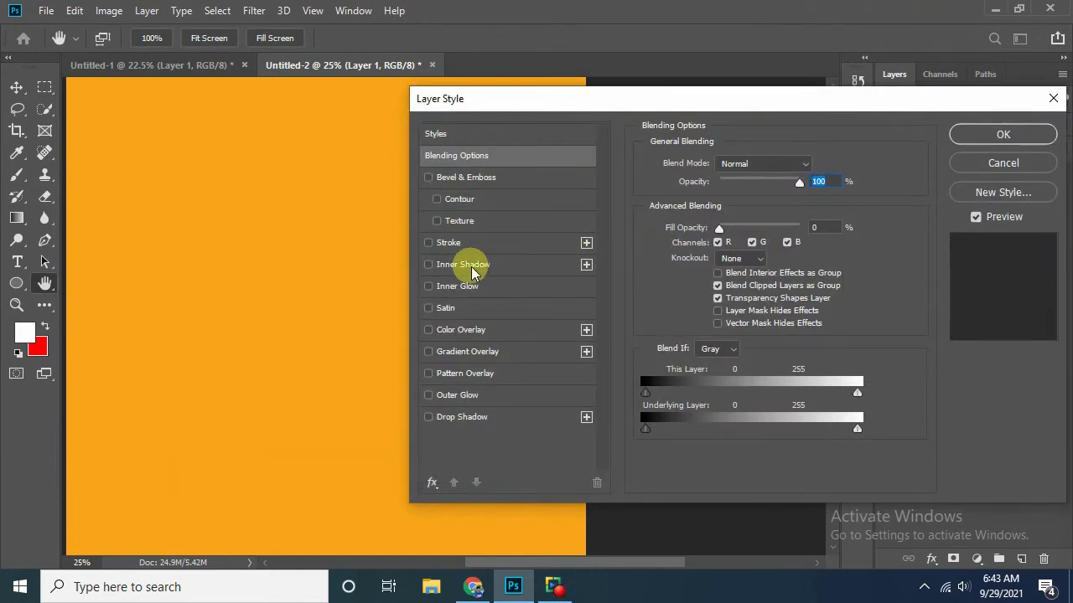
{"action": "left_click", "coordinate": [428, 265]}
{"action": "left_click", "coordinate": [473, 265]}
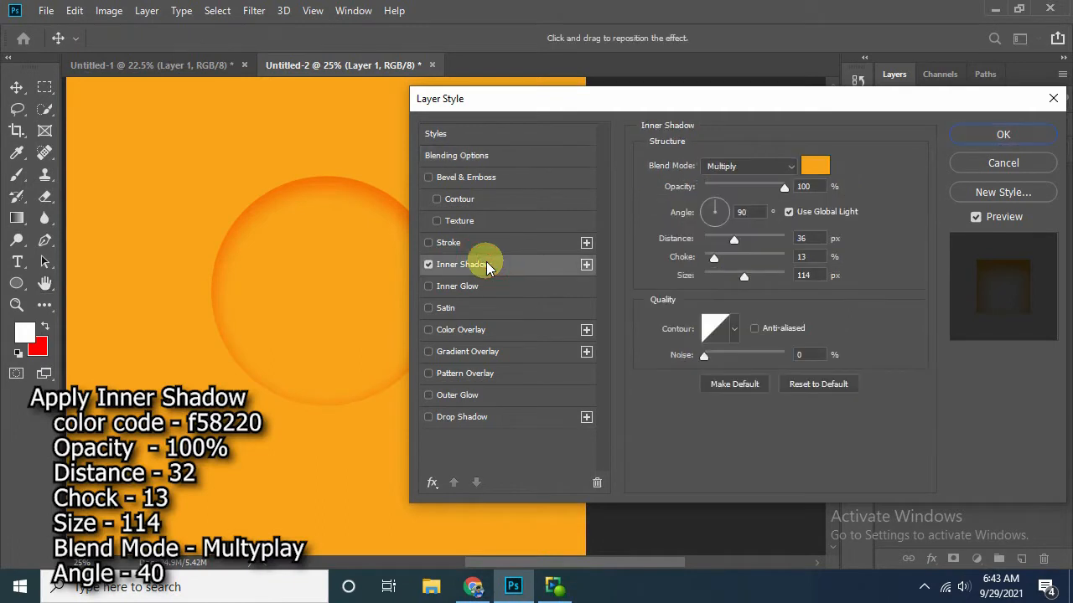
- Set the inner shadow colour to orange f58220, with magenta at 60%
{"action": "left_click", "coordinate": [813, 166]}
{"action": "left_click_drag", "start_coordinate": [719, 130], "coordinate": [747, 101]}
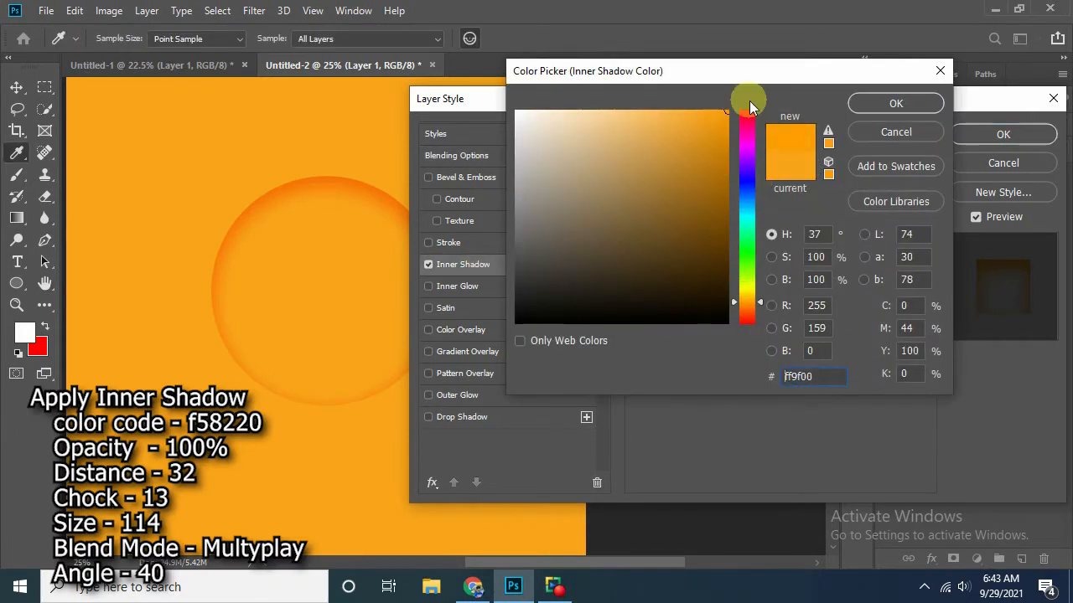
{"action": "left_click", "coordinate": [909, 328]}
{"action": "type", "text": "60"}
{"action": "left_click", "coordinate": [911, 351]}
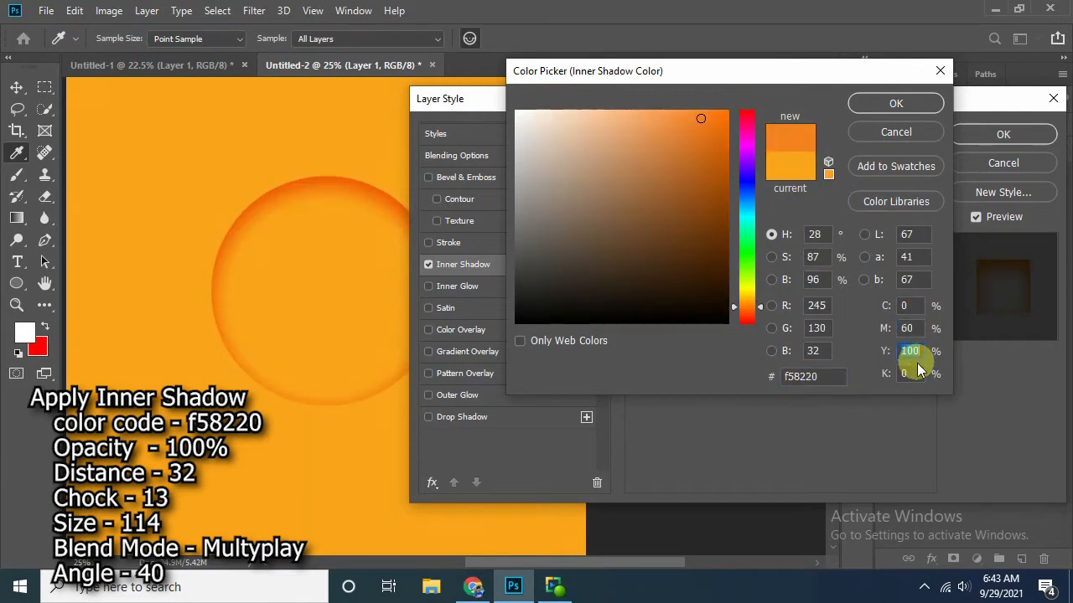
{"action": "left_click", "coordinate": [896, 104]}
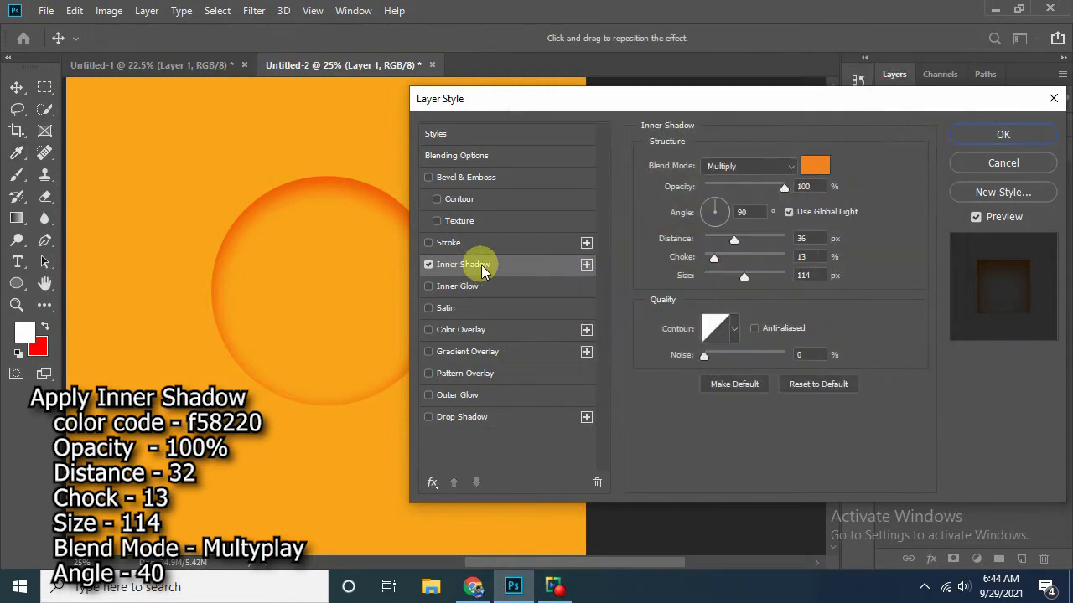
- Set the inner shadow to 100% opacity, 32 px distance, 114 px size and a 45° angle
{"action": "left_click", "coordinate": [797, 186]}
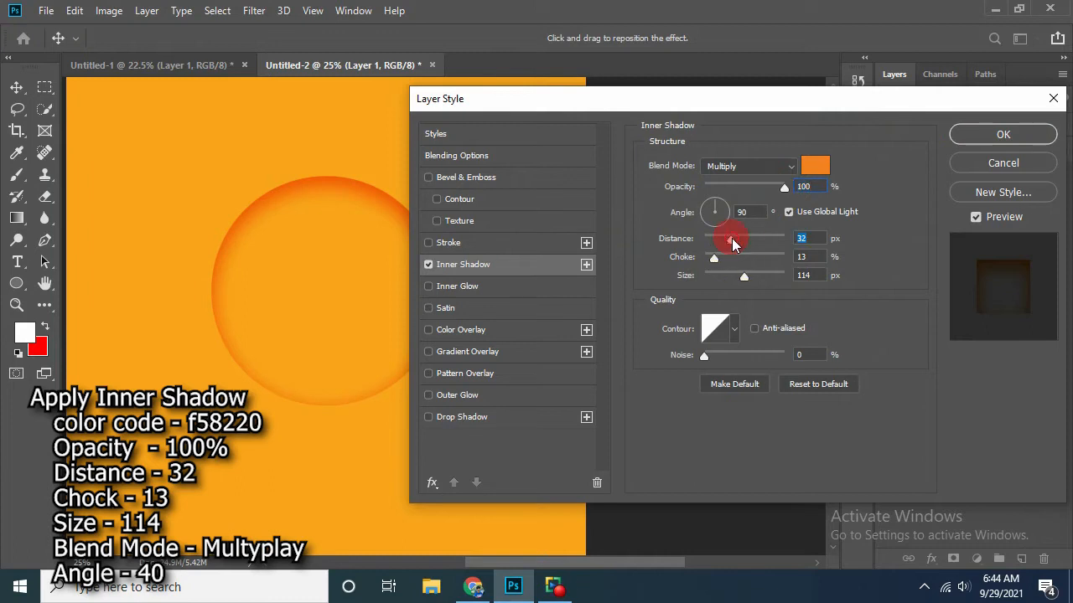
{"action": "left_click_drag", "start_coordinate": [744, 275], "coordinate": [745, 279]}
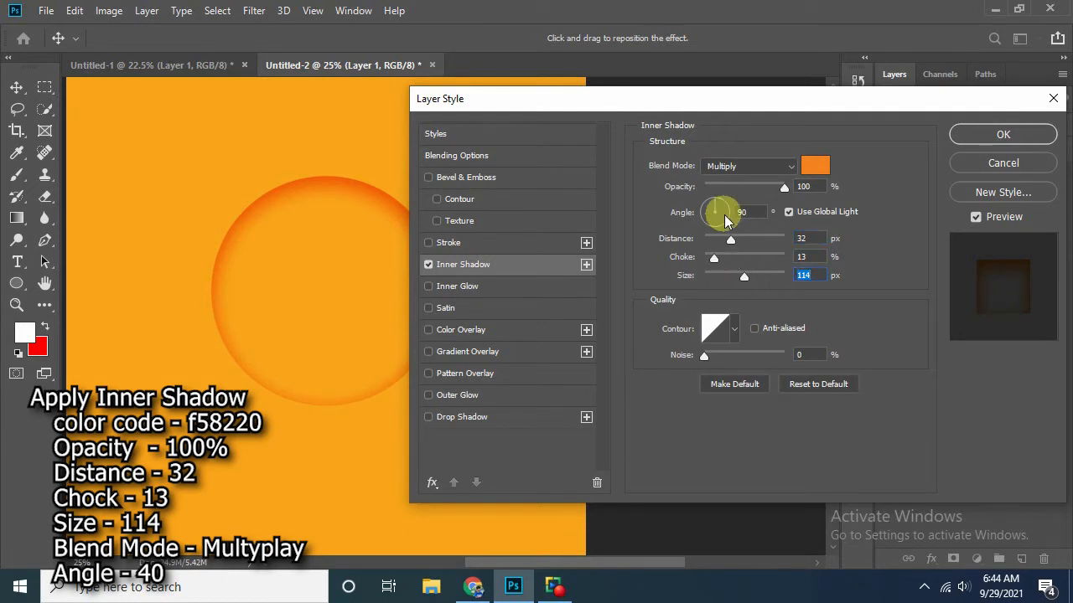
{"action": "left_click", "coordinate": [720, 207]}
{"action": "left_click_drag", "start_coordinate": [730, 98], "coordinate": [796, 98]}
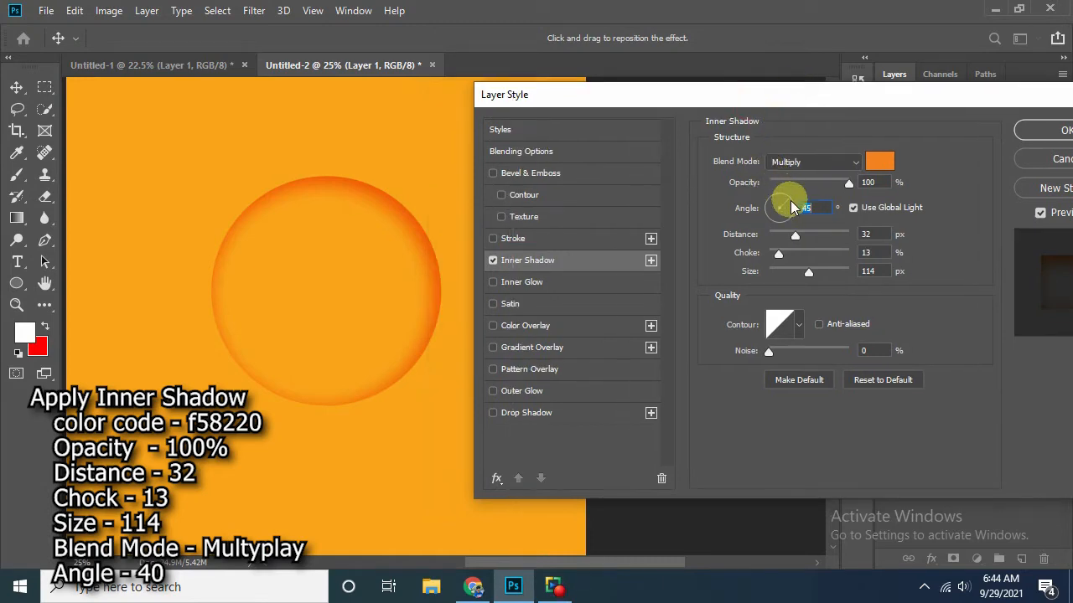
- Enable the Inner Glow effect and set its colour to green 4c9a01
{"action": "left_click", "coordinate": [550, 282]}
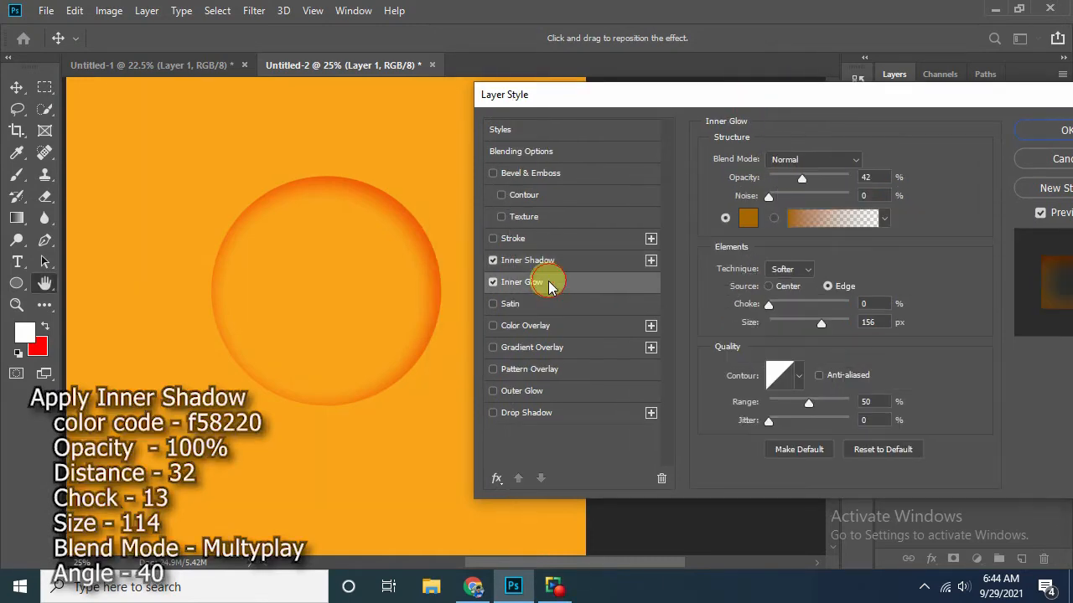
{"action": "left_click", "coordinate": [747, 218]}
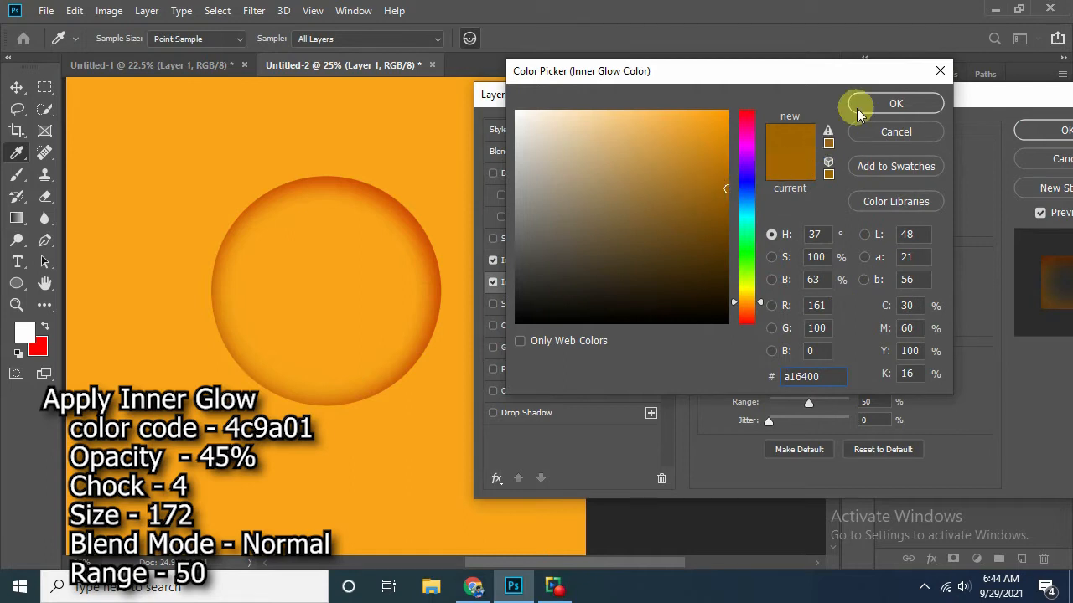
{"action": "left_click", "coordinate": [742, 168]}
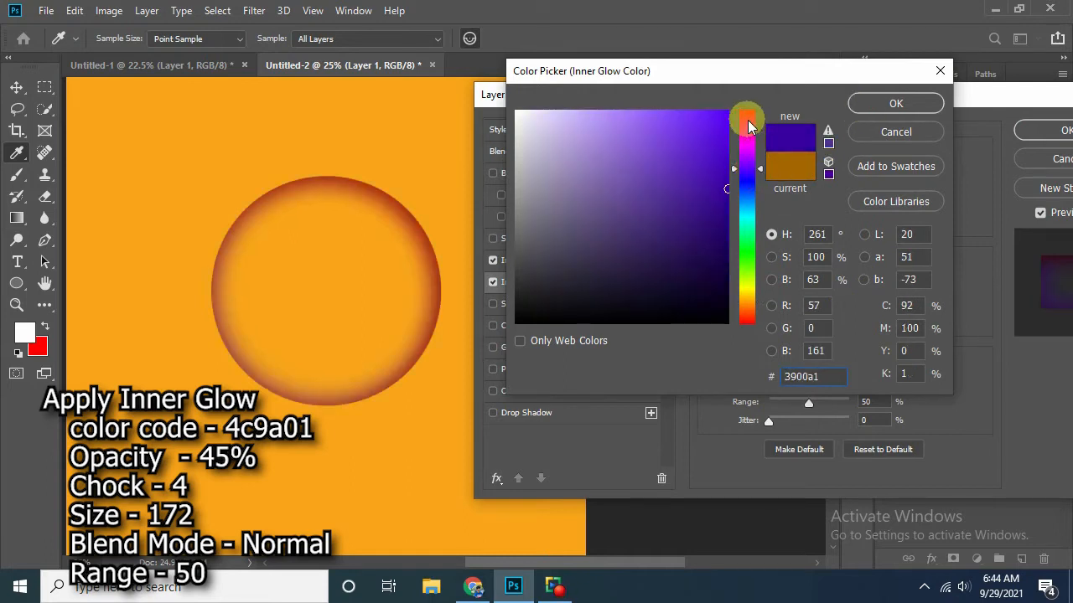
{"action": "left_click_drag", "start_coordinate": [749, 126], "coordinate": [741, 112]}
{"action": "left_click", "coordinate": [748, 268]}
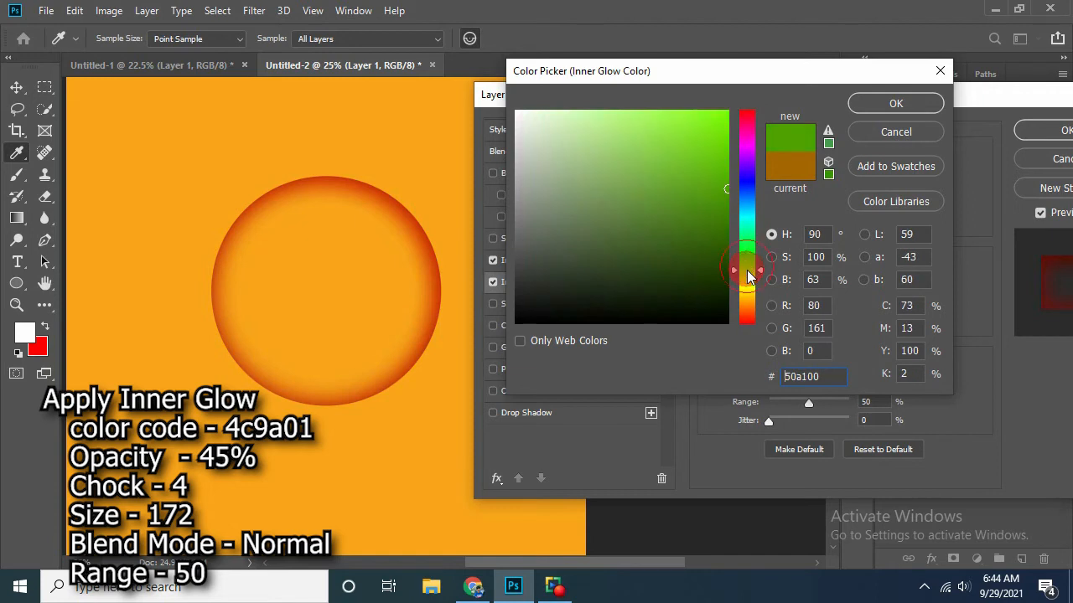
{"action": "type", "text": "4c9a01"}
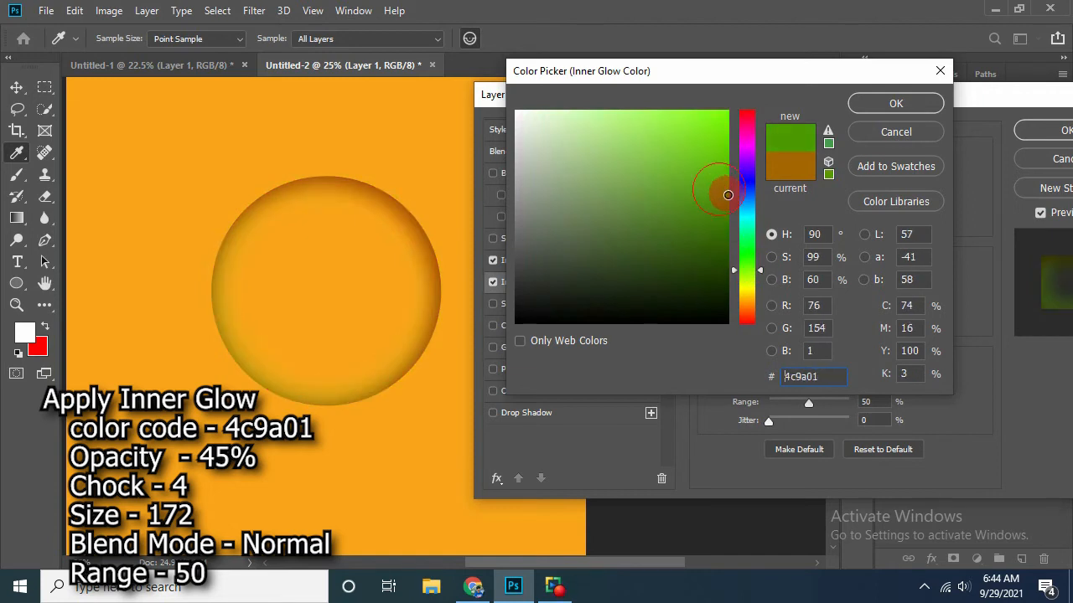
{"action": "left_click", "coordinate": [893, 105]}
- Set the inner glow's choke to 4%, size to 172 px and opacity to 45%
{"action": "left_click_drag", "start_coordinate": [769, 306], "coordinate": [769, 310]}
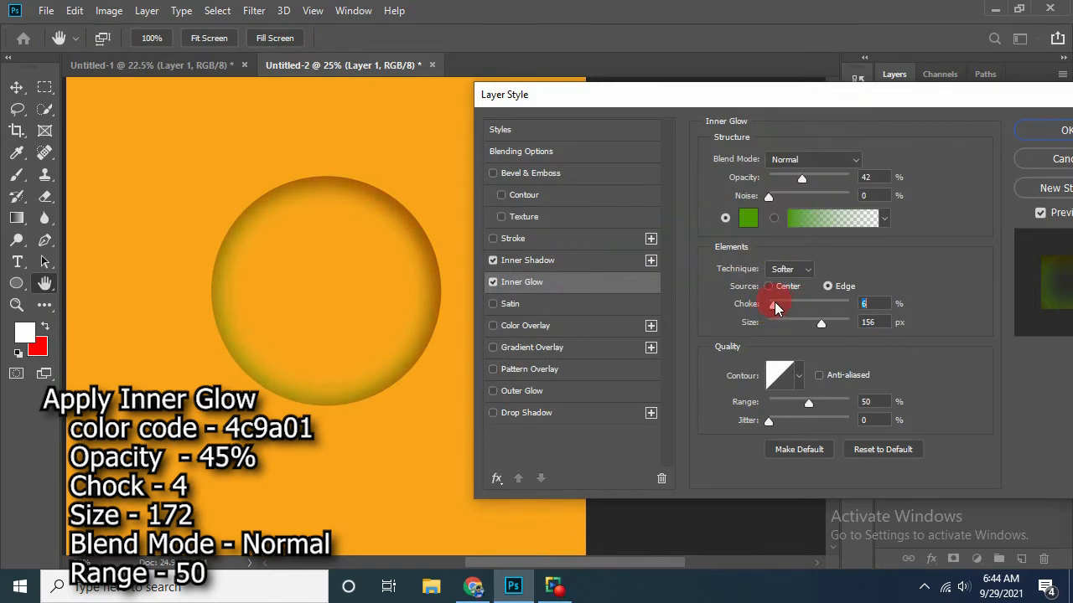
{"action": "left_click_drag", "start_coordinate": [821, 324], "coordinate": [831, 333]}
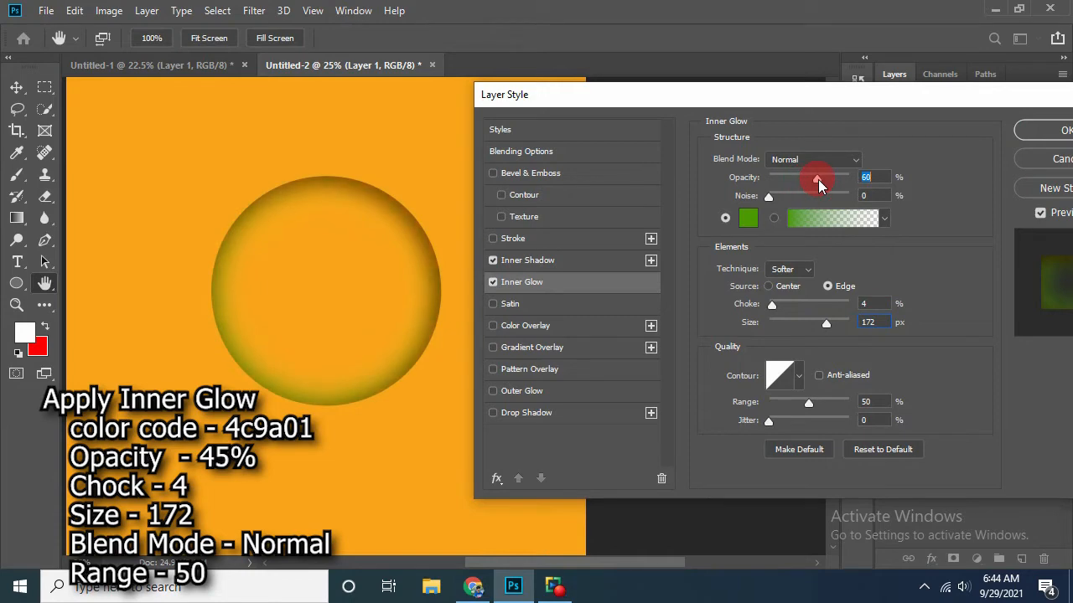
{"action": "left_click_drag", "start_coordinate": [824, 189], "coordinate": [804, 191]}
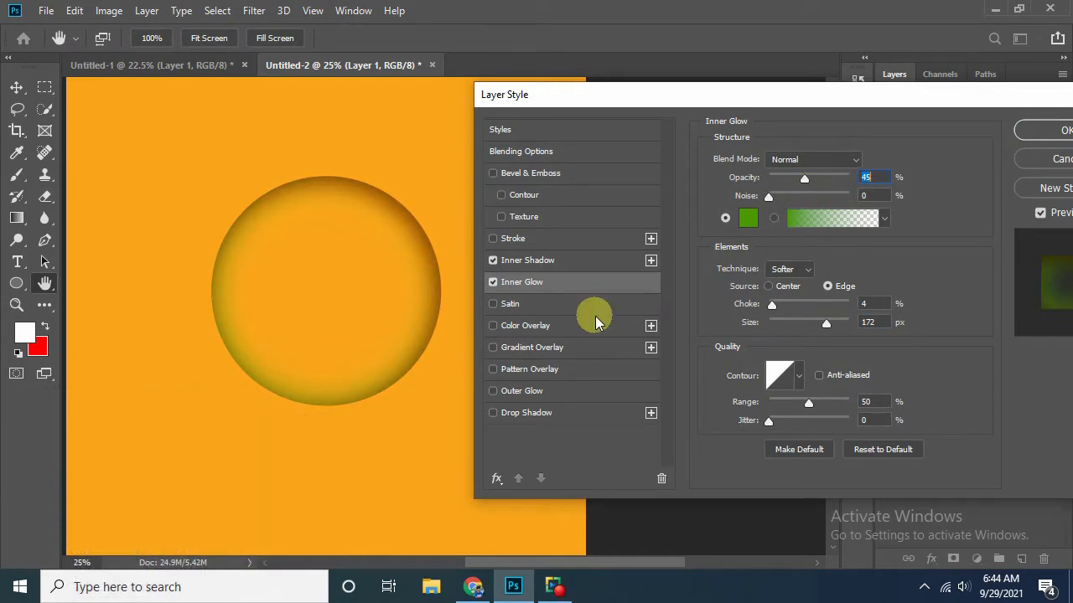
- Add a Drop Shadow in dark red 8a0000 with a 49 px distance and 40% opacity
{"action": "left_click", "coordinate": [523, 414]}
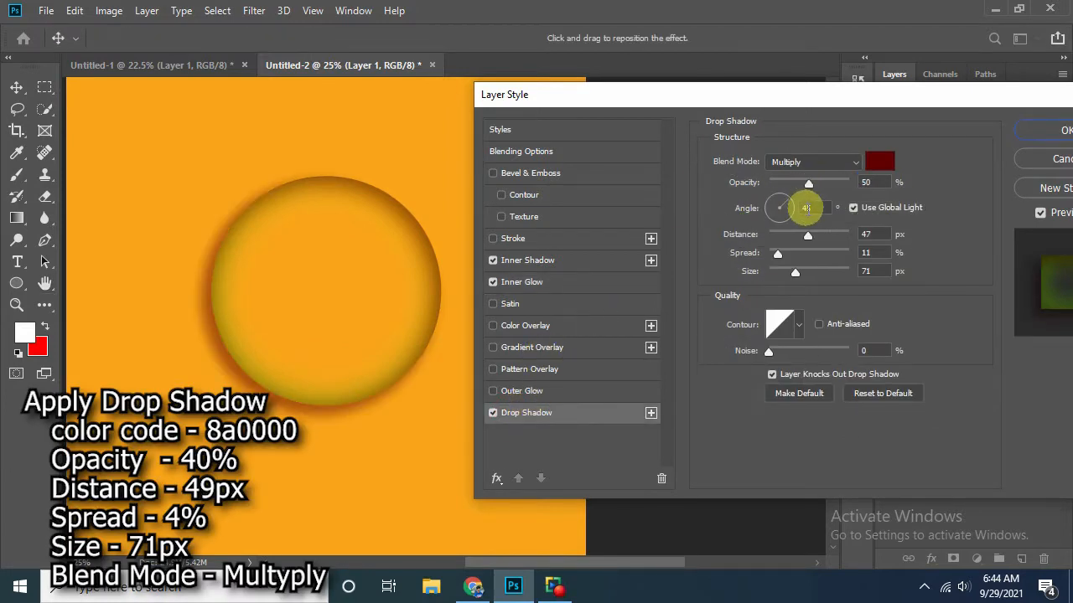
{"action": "left_click", "coordinate": [875, 163]}
{"action": "left_click_drag", "start_coordinate": [702, 215], "coordinate": [726, 209]}
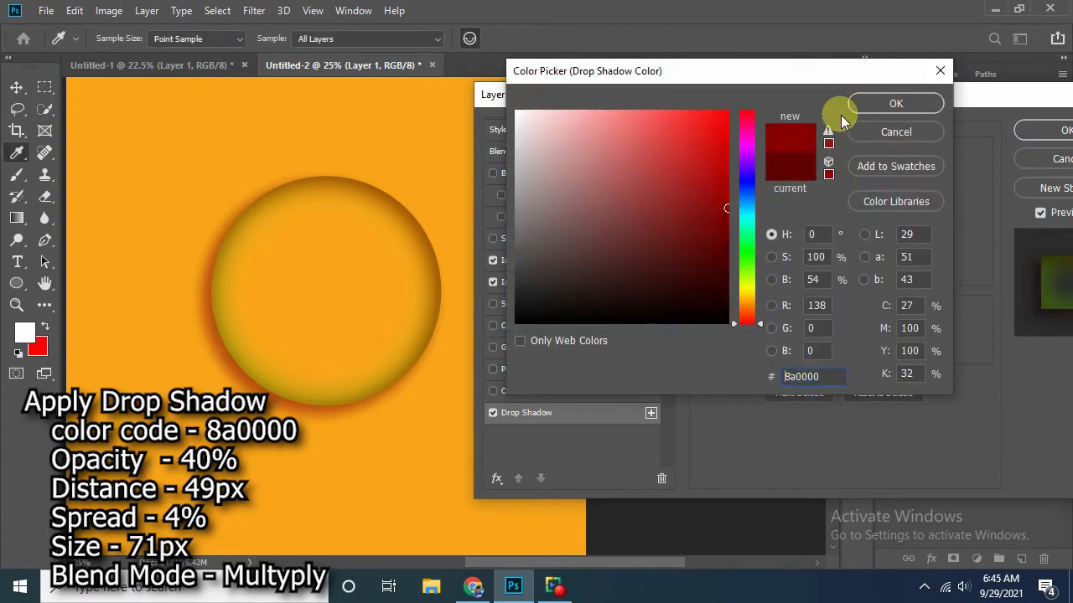
{"action": "left_click", "coordinate": [890, 103]}
{"action": "left_click_drag", "start_coordinate": [814, 234], "coordinate": [809, 235]}
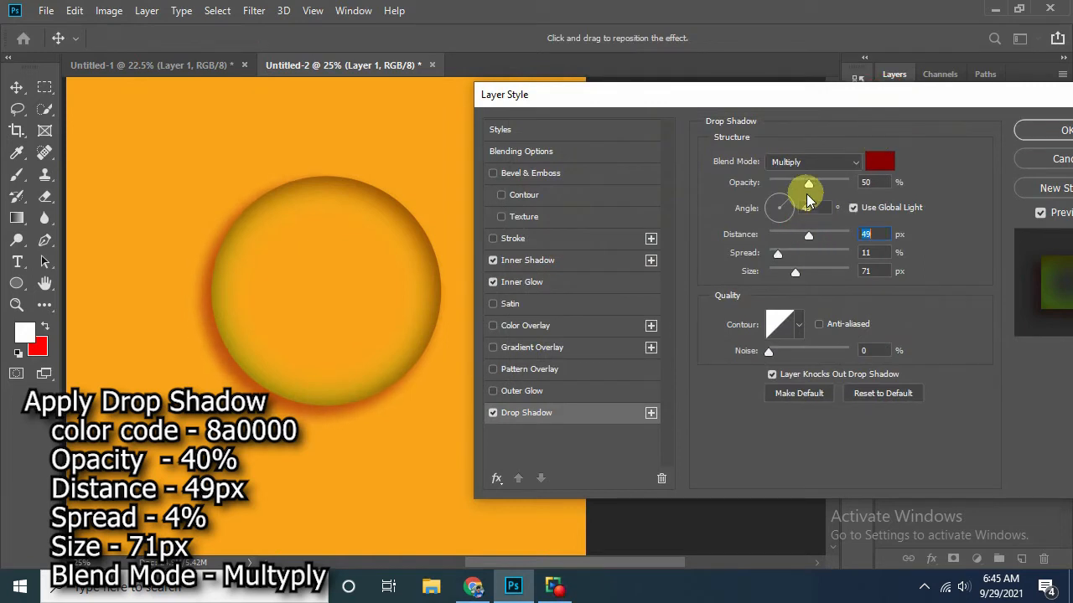
{"action": "left_click_drag", "start_coordinate": [806, 186], "coordinate": [803, 185]}
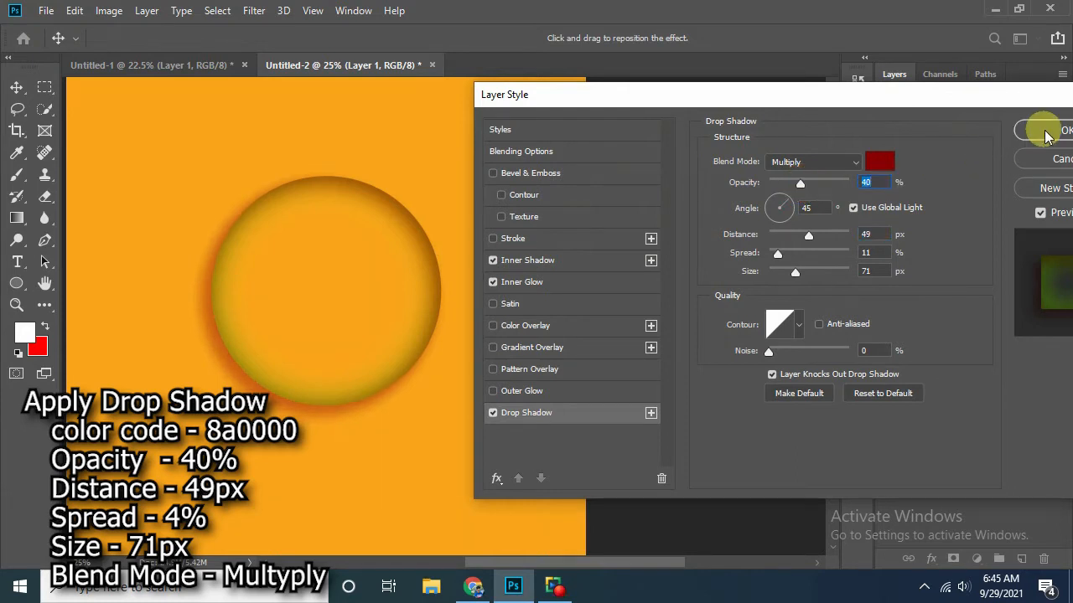
- Add a Pattern Overlay with the mottled black-and-white pattern at 8% opacity in Normal mode, and apply the layer style
{"action": "left_click", "coordinate": [515, 374]}
{"action": "left_click", "coordinate": [817, 213]}
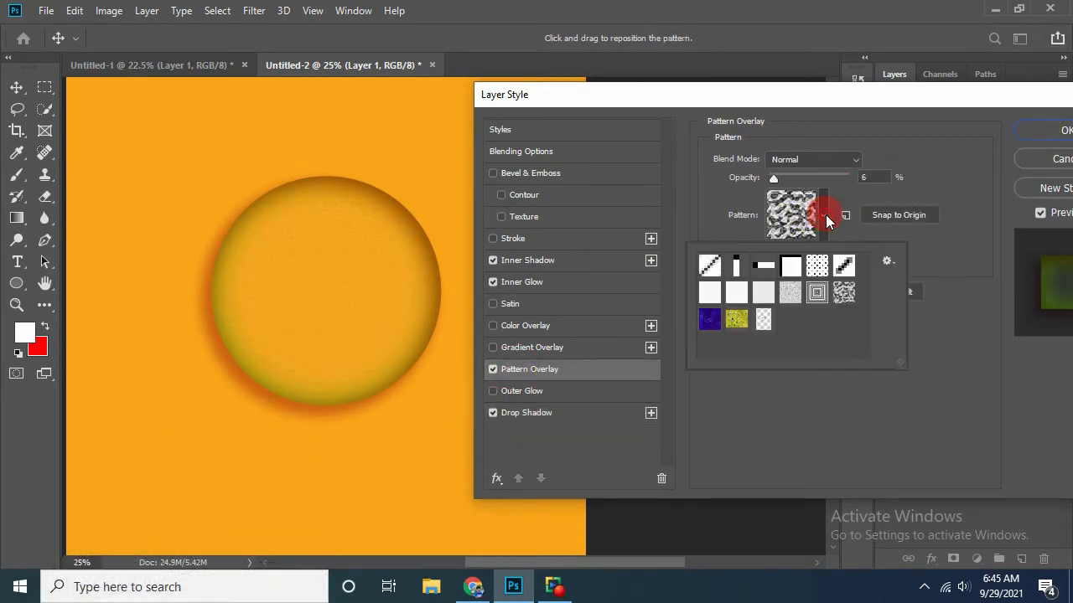
{"action": "left_click", "coordinate": [843, 292]}
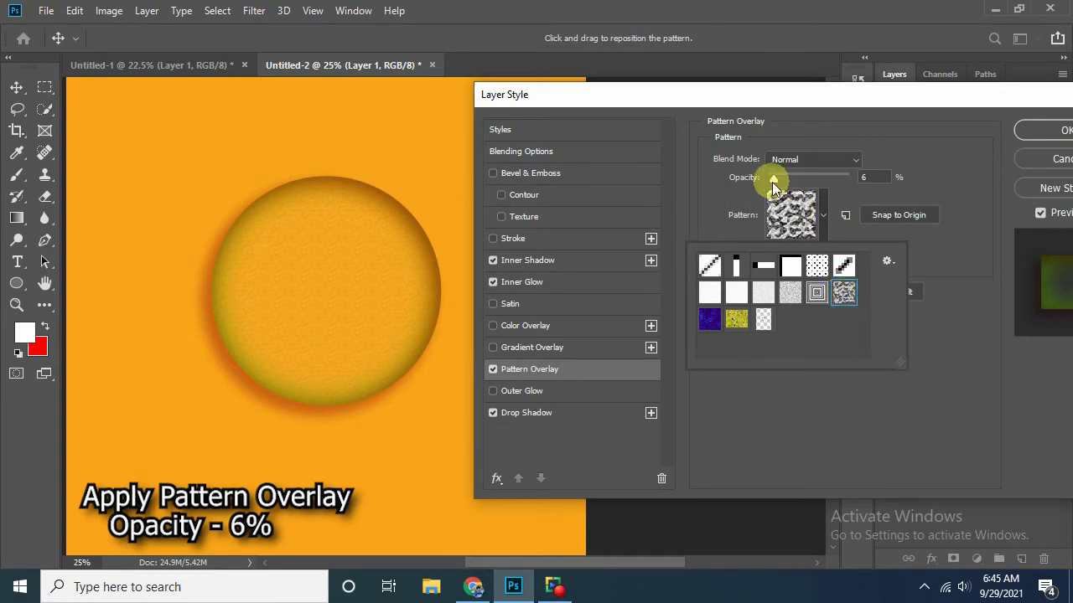
{"action": "mouse_move", "coordinate": [773, 180]}
{"action": "left_mouse_down"}
{"action": "mouse_move", "coordinate": [850, 184]}
{"action": "mouse_move", "coordinate": [776, 185]}
{"action": "left_mouse_up"}
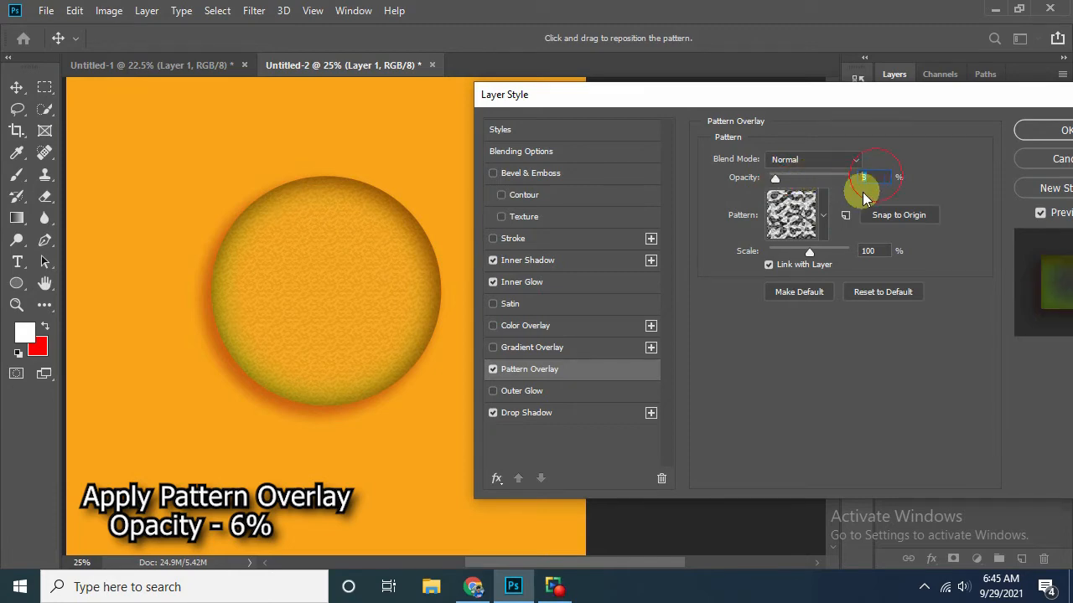
{"action": "left_click", "coordinate": [819, 158]}
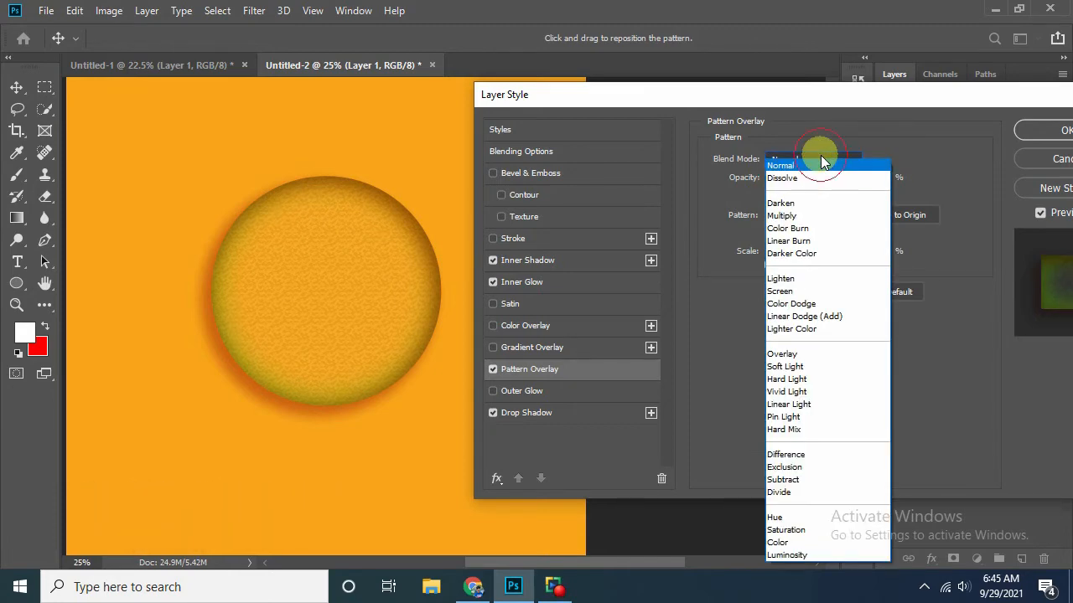
{"action": "left_click", "coordinate": [822, 158]}
{"action": "left_click_drag", "start_coordinate": [955, 100], "coordinate": [912, 107]}
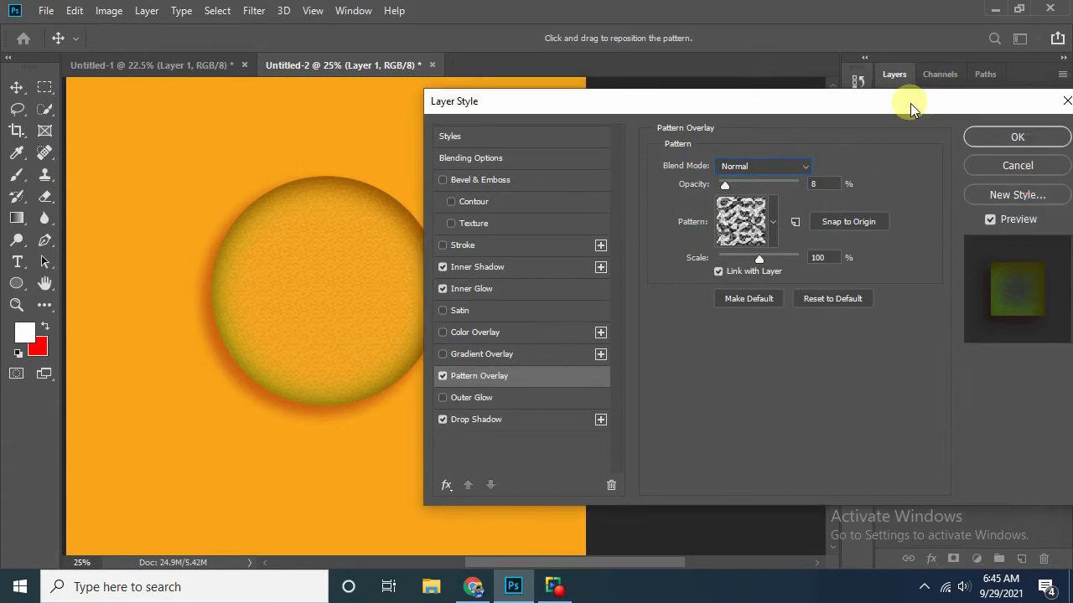
{"action": "left_click", "coordinate": [1017, 137]}
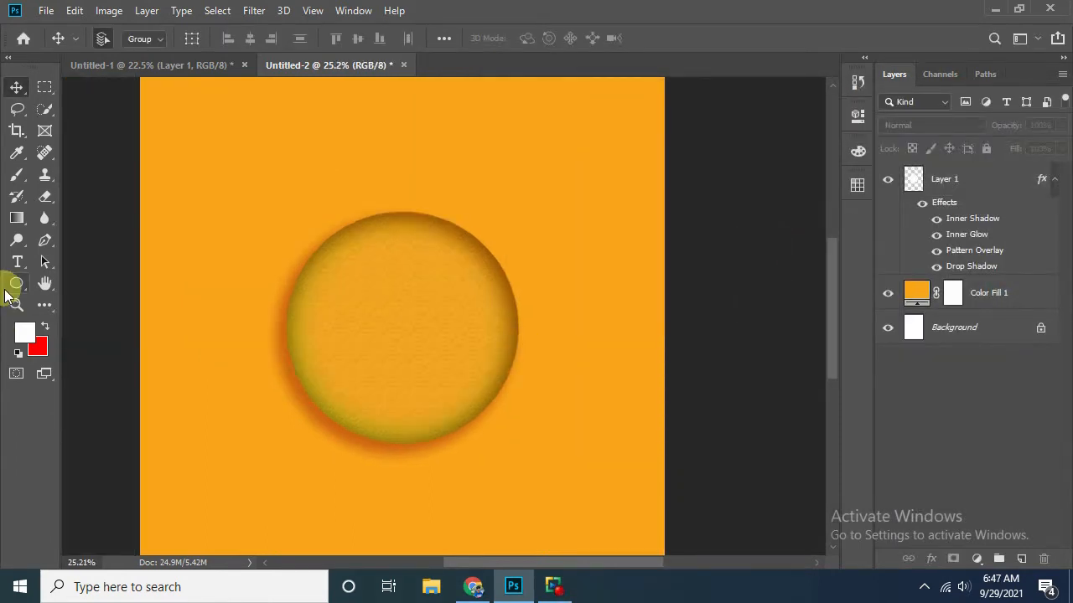
- Draw a white ellipse about 193 × 296 px in the right half of the circle and rotate it about 18°
{"action": "left_click", "coordinate": [18, 285]}
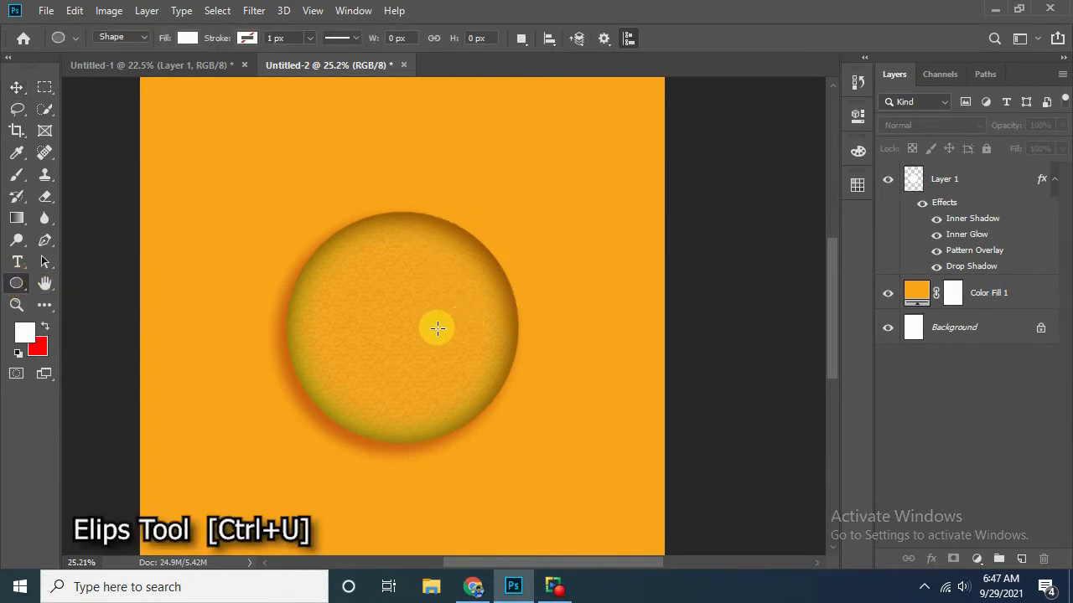
{"action": "left_click_drag", "start_coordinate": [430, 309], "coordinate": [468, 370]}
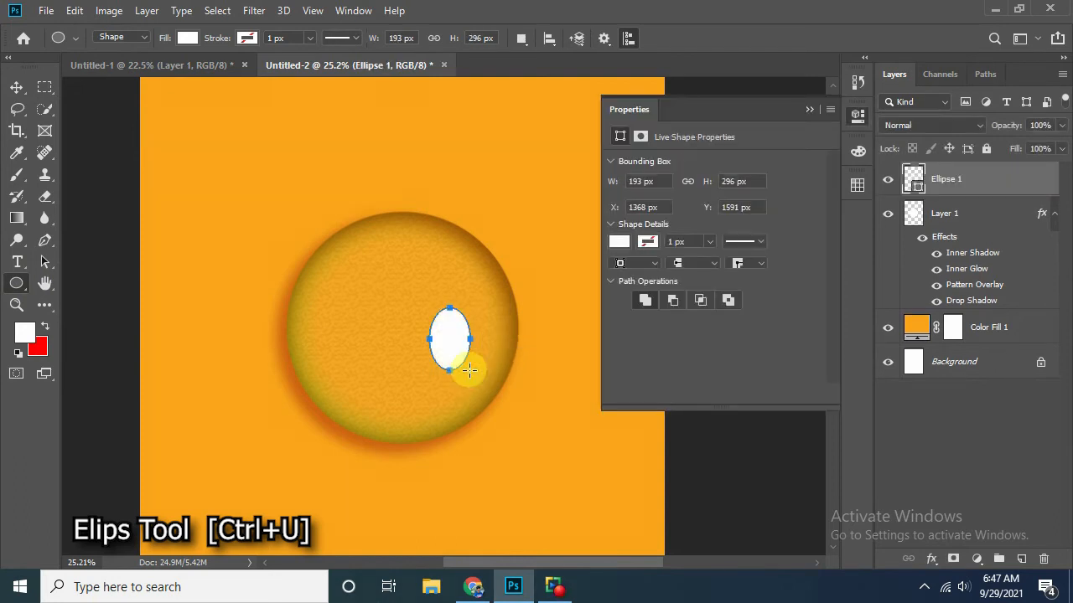
{"action": "left_click", "coordinate": [17, 87]}
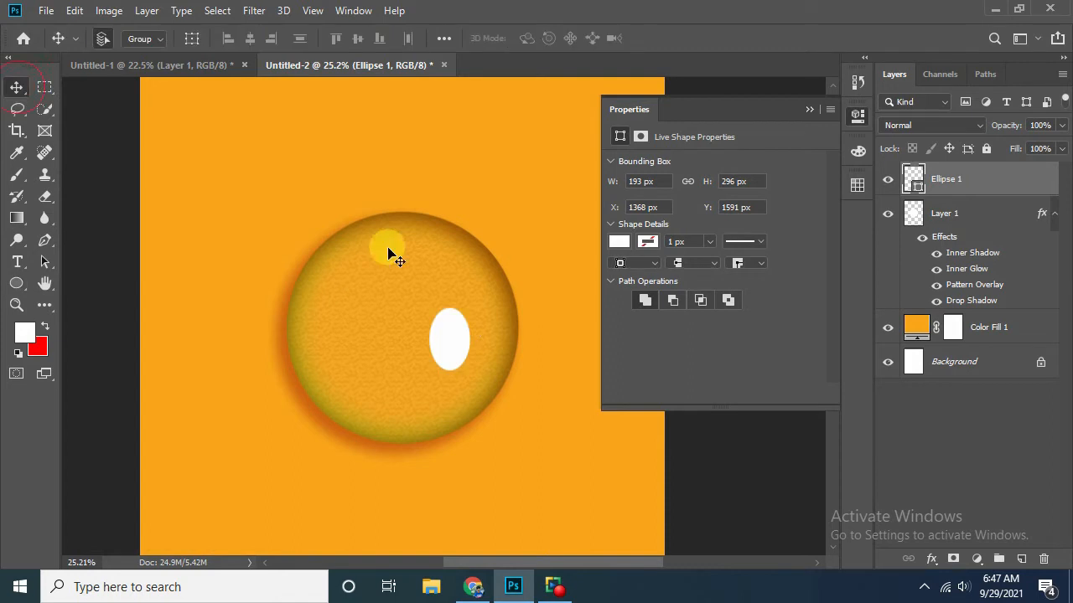
{"action": "key", "text": "ctrl+t"}
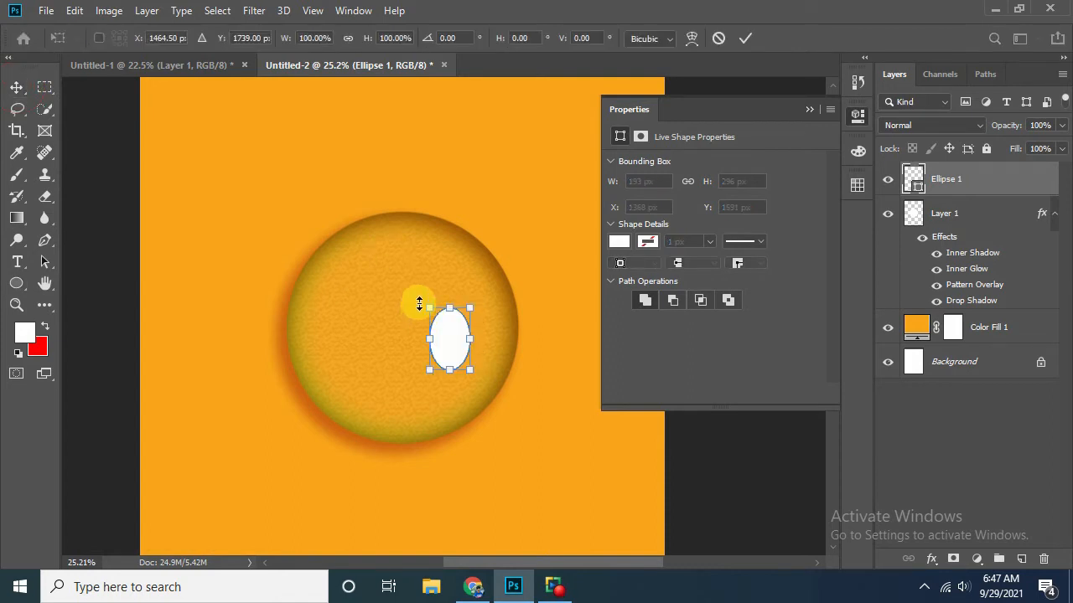
{"action": "left_click_drag", "start_coordinate": [424, 294], "coordinate": [438, 297]}
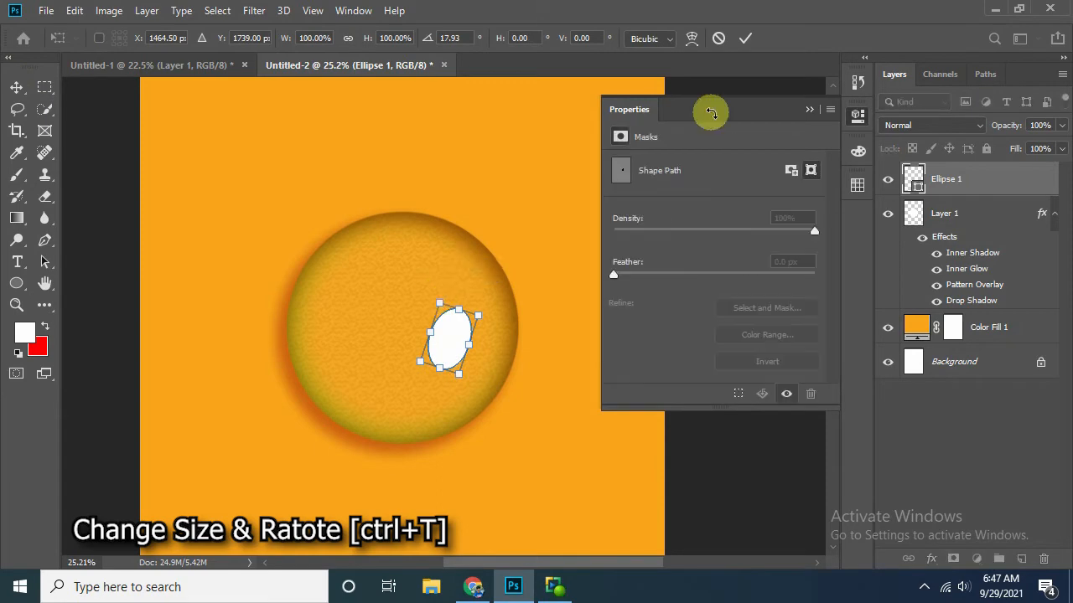
{"action": "left_click", "coordinate": [745, 38]}
- Rasterize the ellipse layer and erase a curved notch from the ellipse's lower end with the 150 px eraser
{"action": "right_click", "coordinate": [973, 178]}
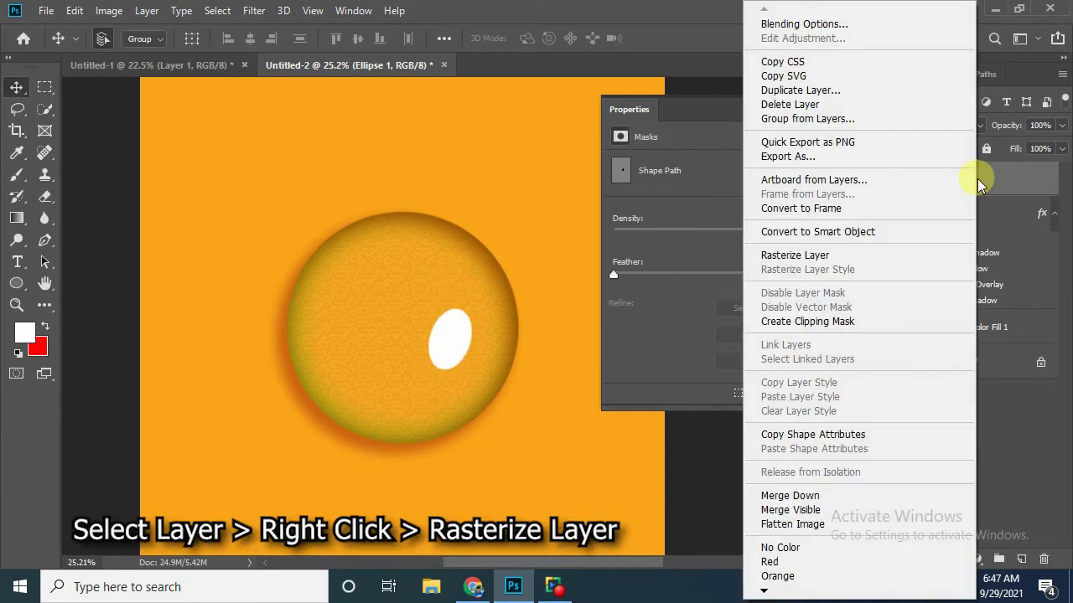
{"action": "left_click", "coordinate": [846, 255]}
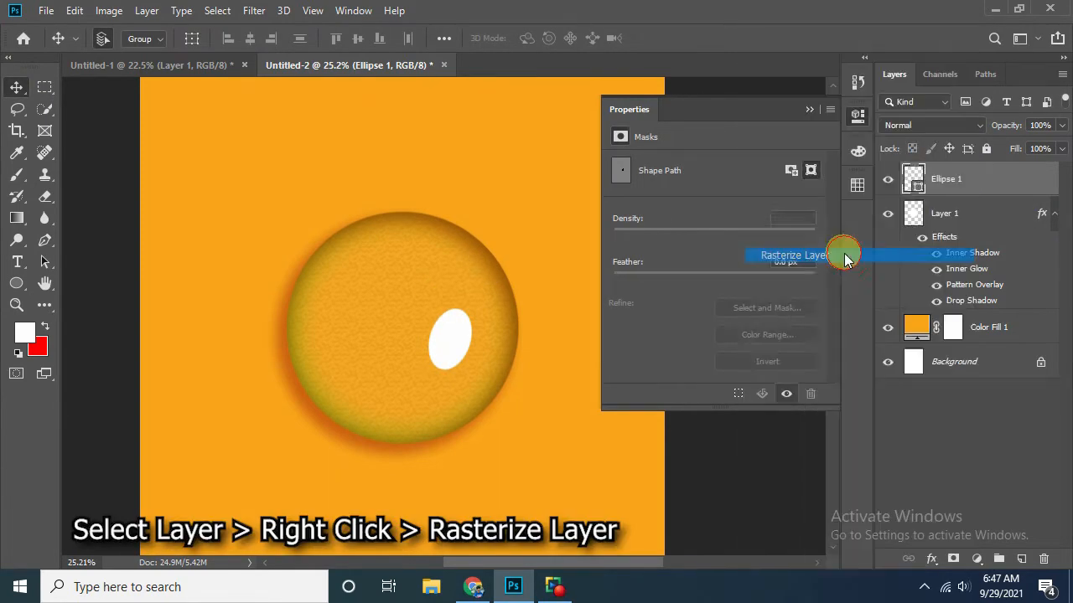
{"action": "left_click", "coordinate": [47, 199]}
{"action": "scroll", "coordinate": [446, 384], "scroll_direction": "up", "scroll_amount": 3}
{"action": "left_click", "coordinate": [428, 352]}
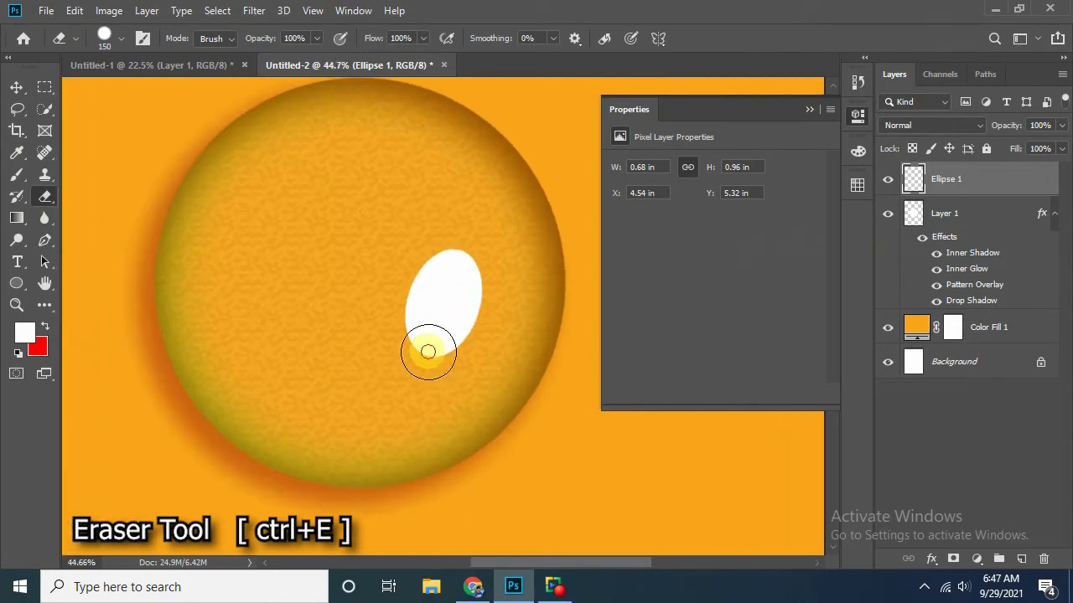
{"action": "scroll", "coordinate": [430, 373], "scroll_direction": "down", "scroll_amount": 3}
{"action": "scroll", "coordinate": [436, 379], "scroll_direction": "down", "scroll_amount": 1}
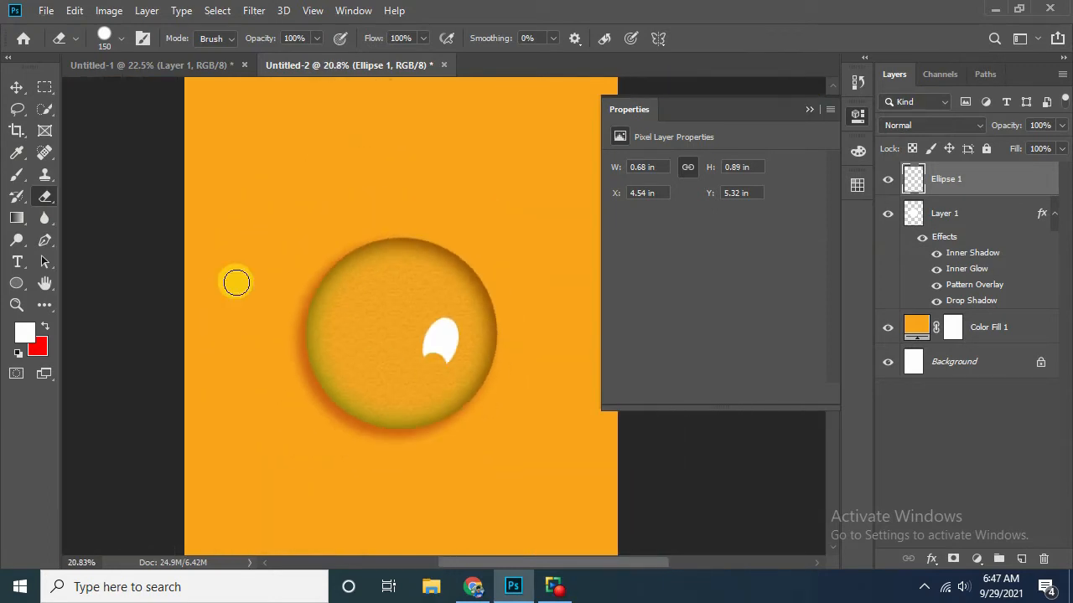
{"action": "left_click", "coordinate": [18, 90]}
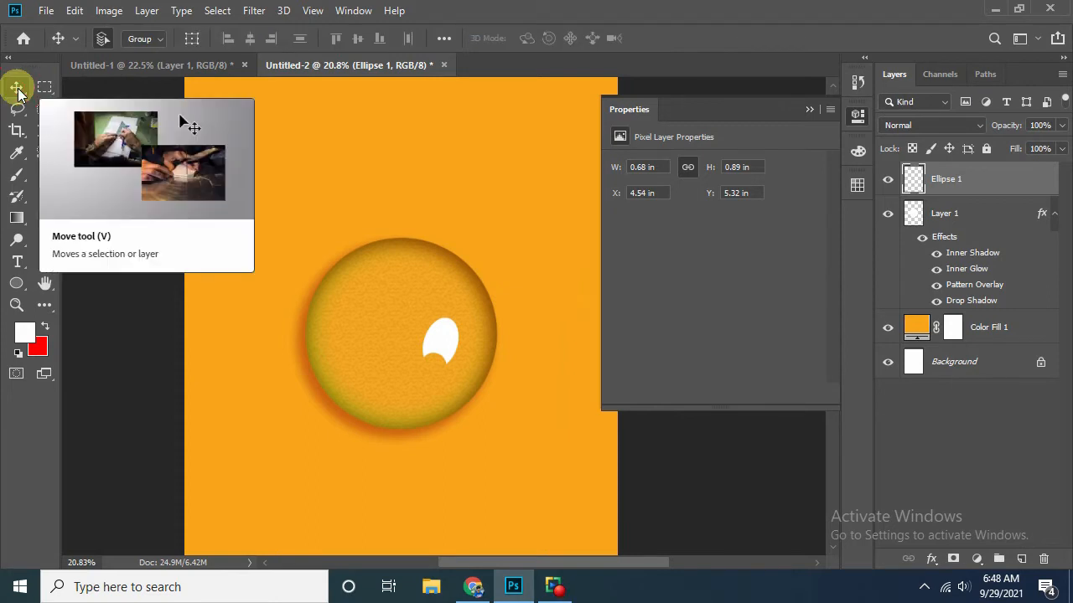
- Enable the Inner Glow effect in the blending options of the Ellipse 1 layer
{"action": "scroll", "coordinate": [340, 322], "scroll_direction": "up", "scroll_amount": 3}
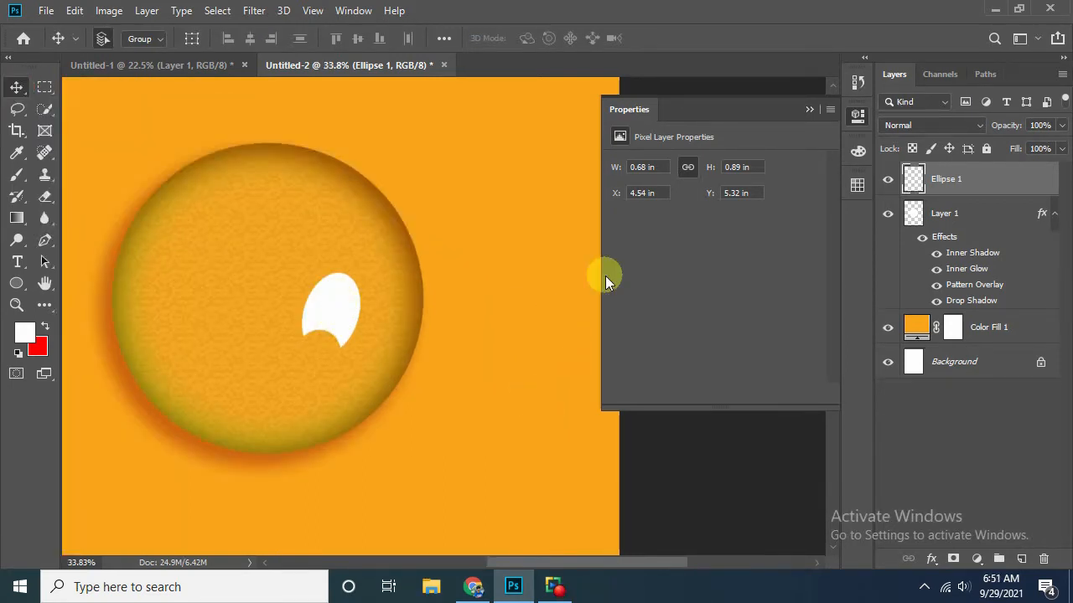
{"action": "right_click", "coordinate": [1005, 178]}
{"action": "left_click", "coordinate": [878, 24]}
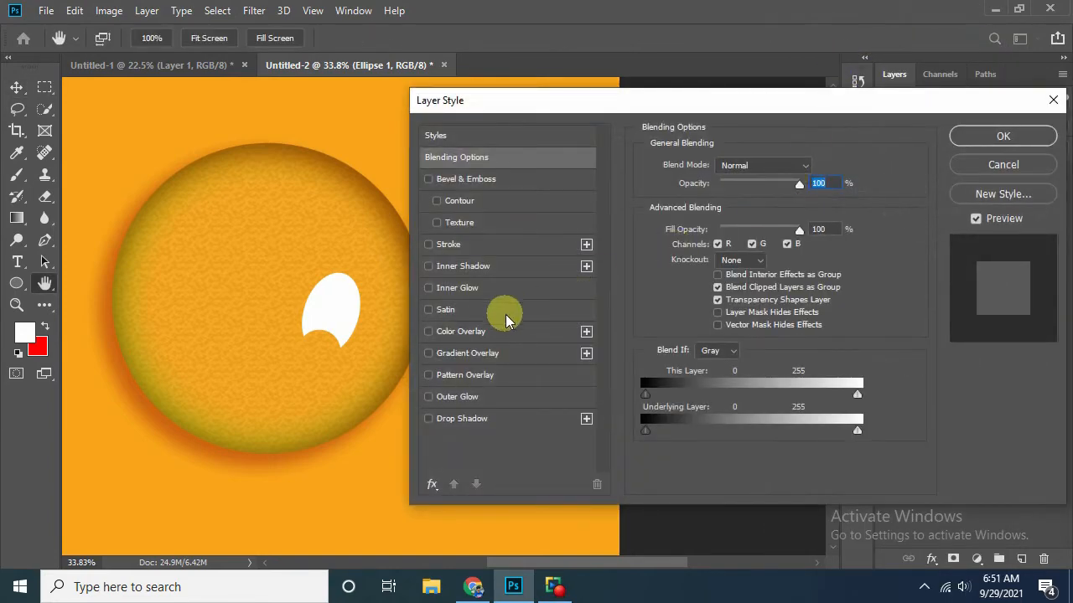
{"action": "left_click", "coordinate": [466, 297]}
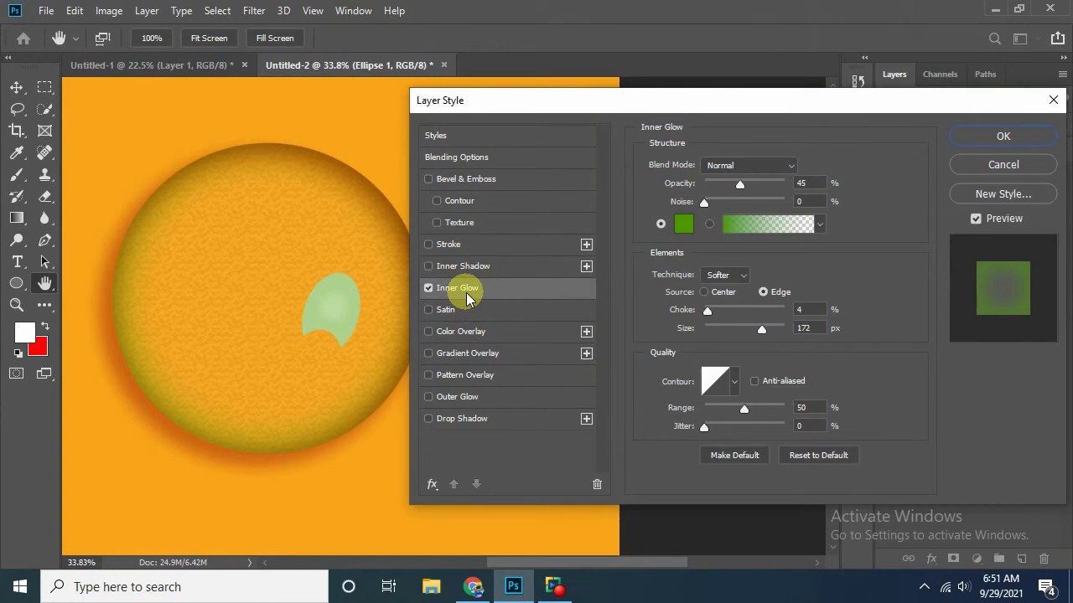
{"action": "key", "text": "alt"}
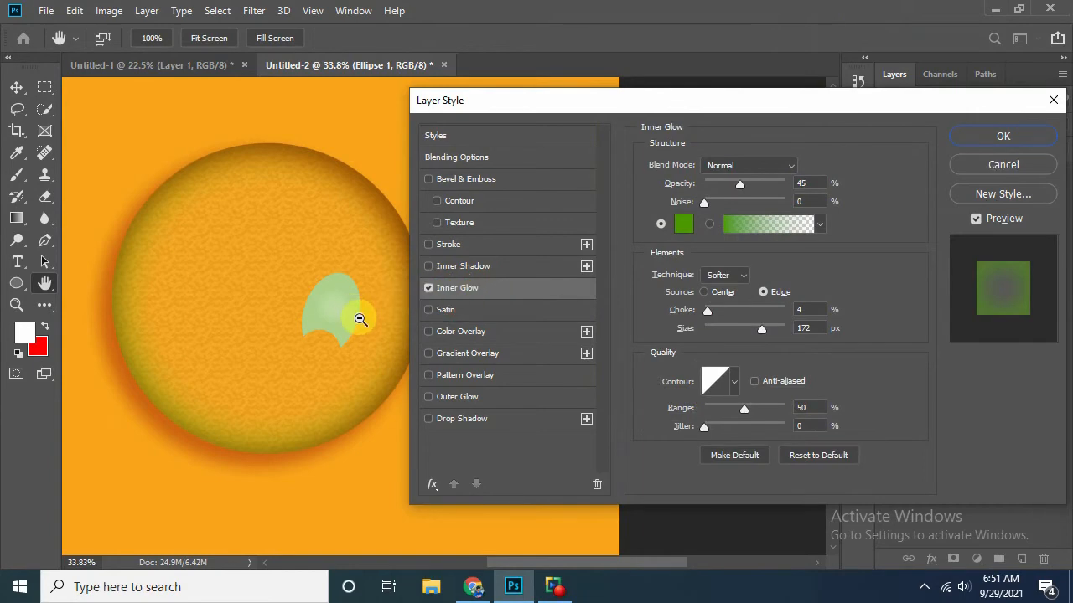
{"action": "scroll", "coordinate": [356, 309], "scroll_direction": "up", "scroll_amount": 2}
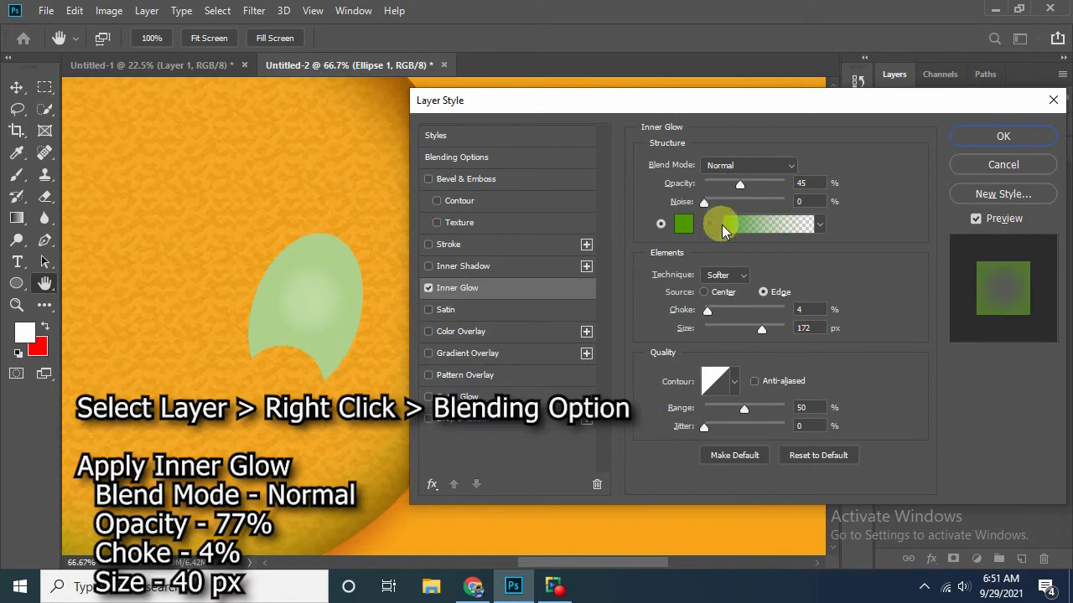
- Set the inner glow colour to orange with 0% cyan and 40% magenta
{"action": "left_click", "coordinate": [685, 223]}
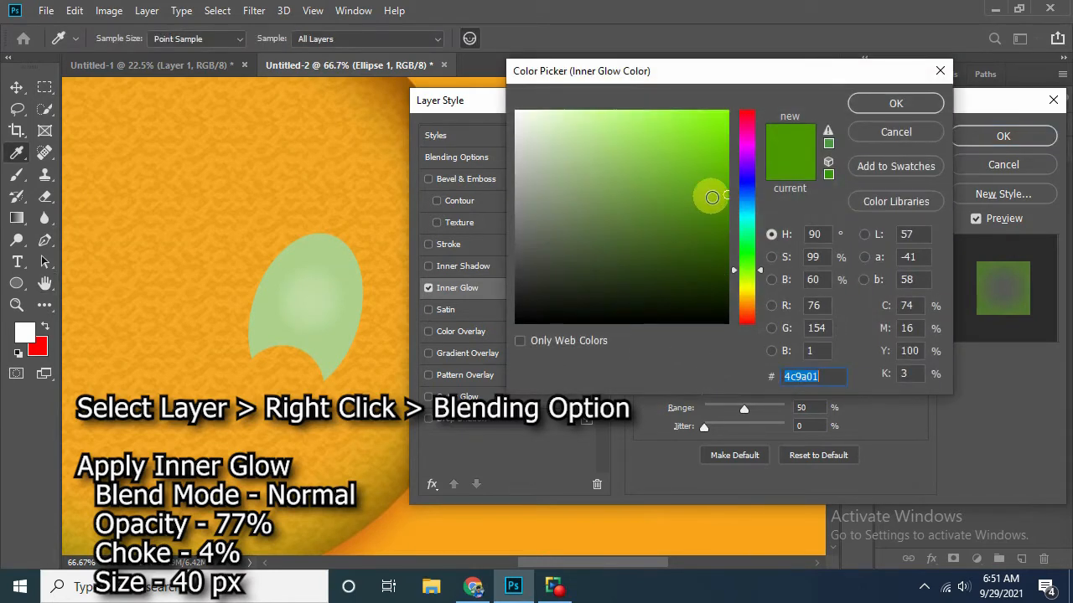
{"action": "left_click", "coordinate": [888, 309]}
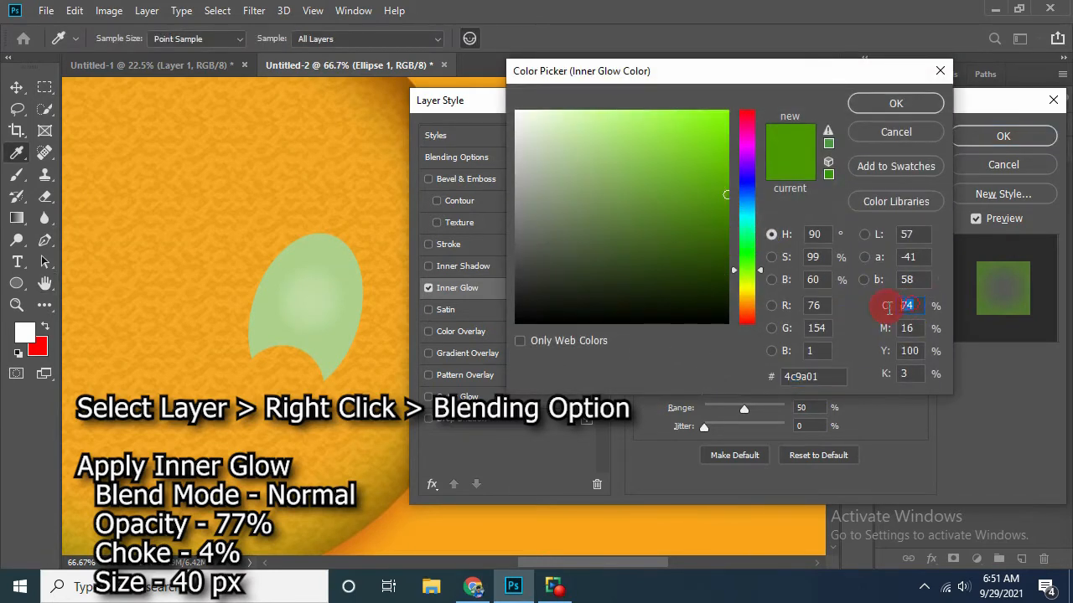
{"action": "type", "text": "0"}
{"action": "key", "text": "Tab"}
{"action": "type", "text": "40"}
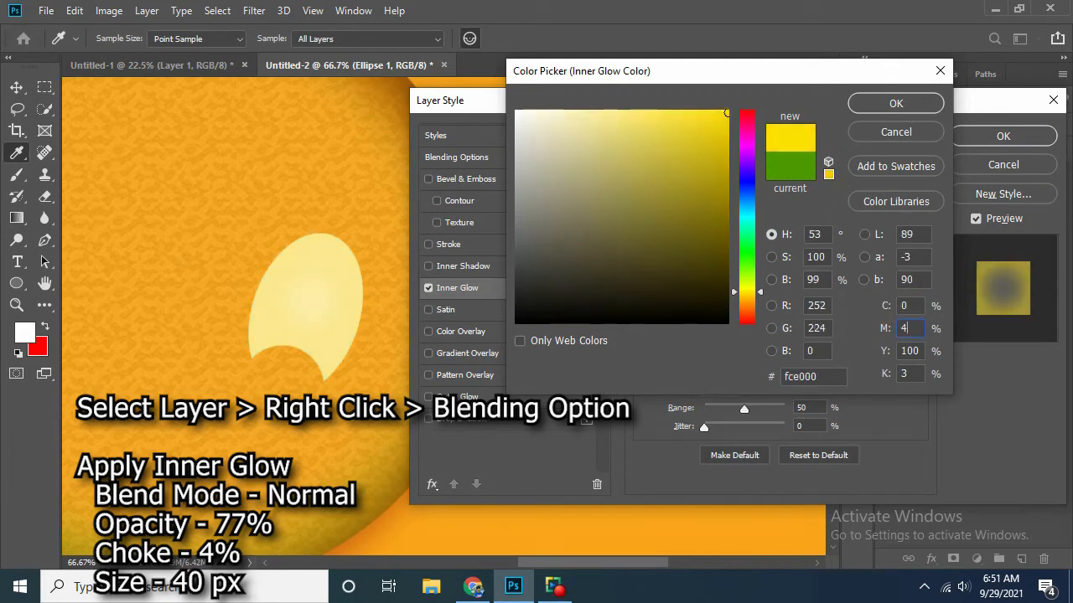
{"action": "left_click", "coordinate": [904, 105]}
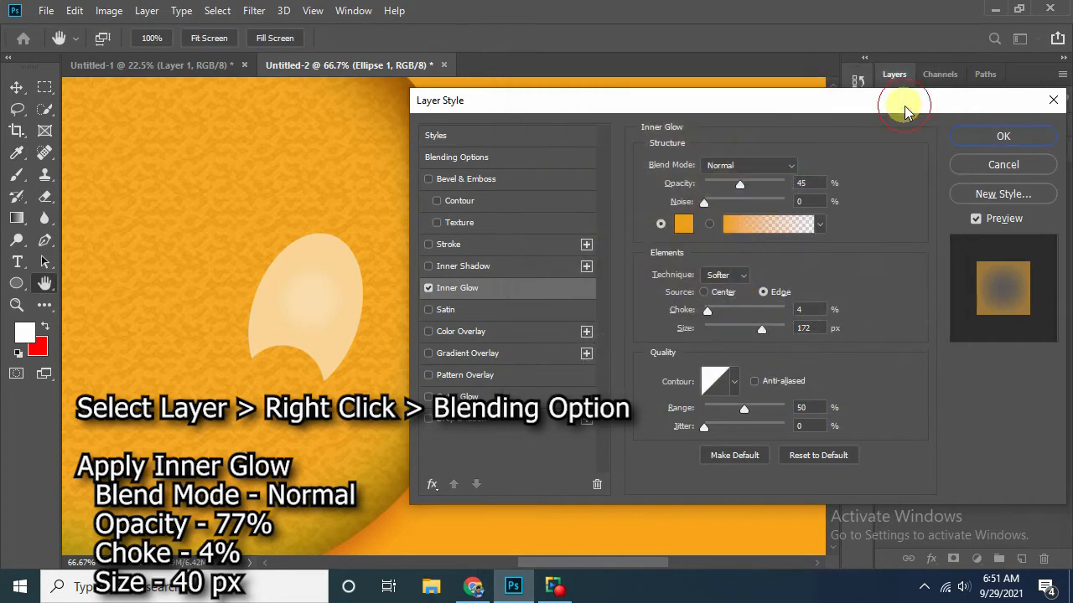
- Set the inner glow's opacity to 77% and size to 38 px, and apply the layer style
{"action": "left_click_drag", "start_coordinate": [742, 188], "coordinate": [795, 189]}
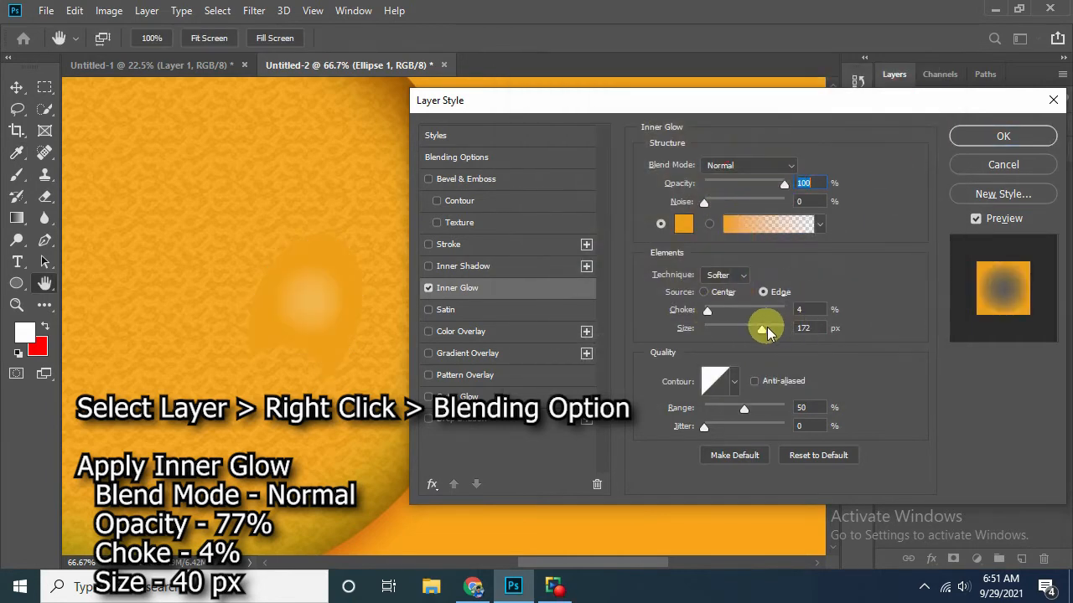
{"action": "left_click_drag", "start_coordinate": [764, 326], "coordinate": [725, 335]}
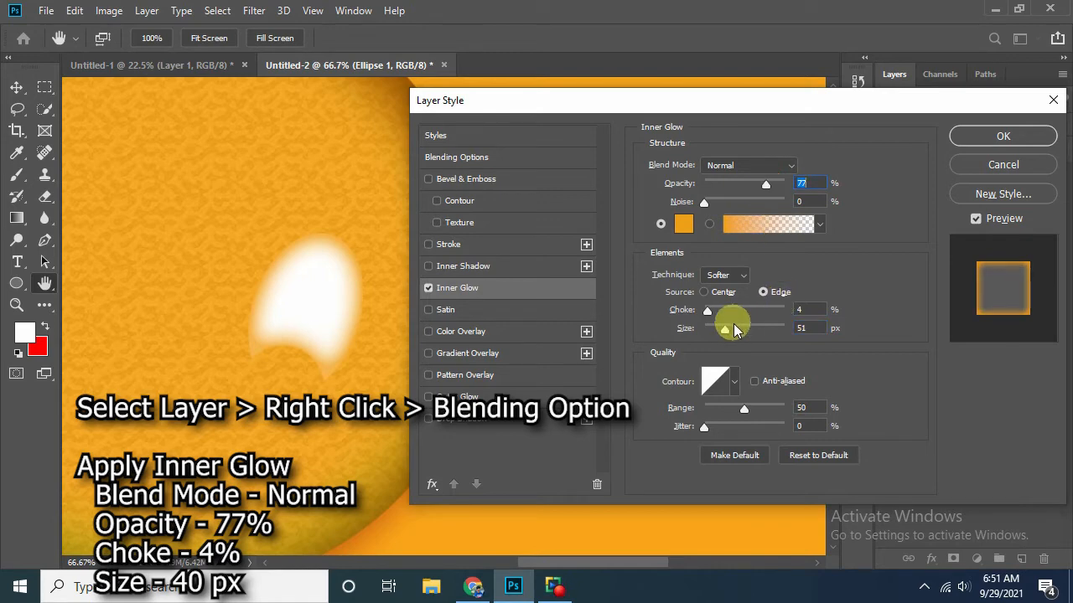
{"action": "left_click_drag", "start_coordinate": [725, 333], "coordinate": [721, 329]}
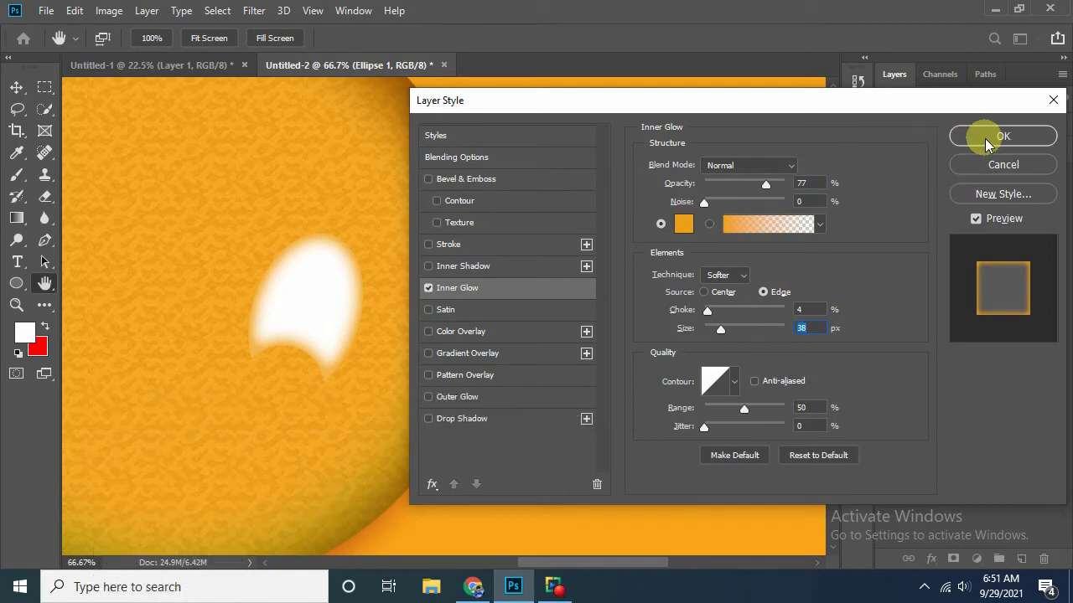
{"action": "left_click", "coordinate": [986, 142]}
- Duplicate the white highlight up and to the left inside the circle, and convert the copy to a smart object
{"action": "scroll", "coordinate": [456, 395], "scroll_direction": "down", "scroll_amount": 5}
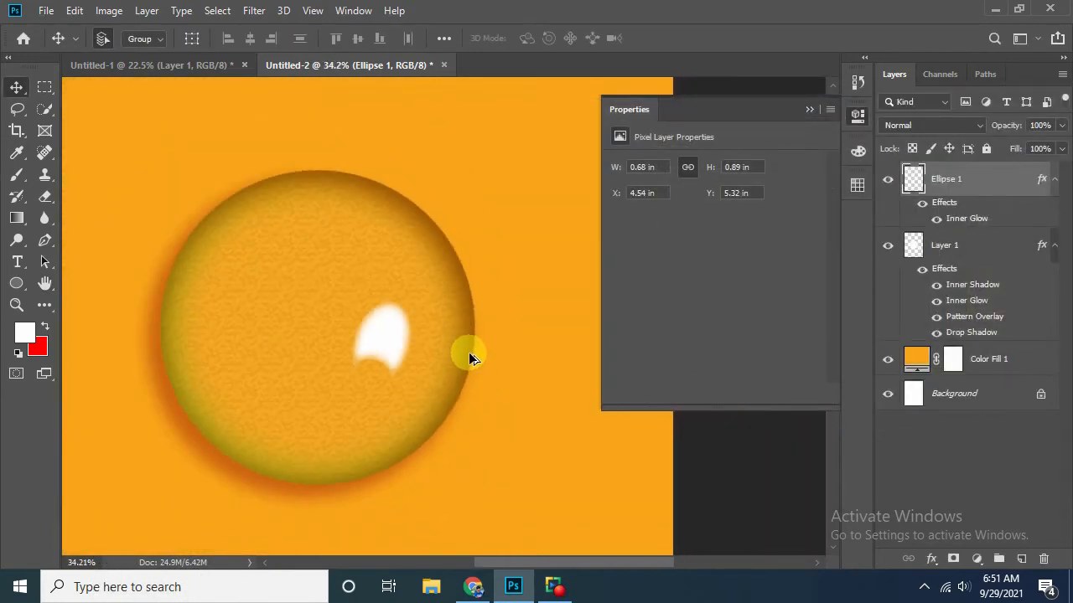
{"action": "scroll", "coordinate": [347, 295], "scroll_direction": "down", "scroll_amount": 3}
{"action": "scroll", "coordinate": [245, 234], "scroll_direction": "up", "scroll_amount": 3}
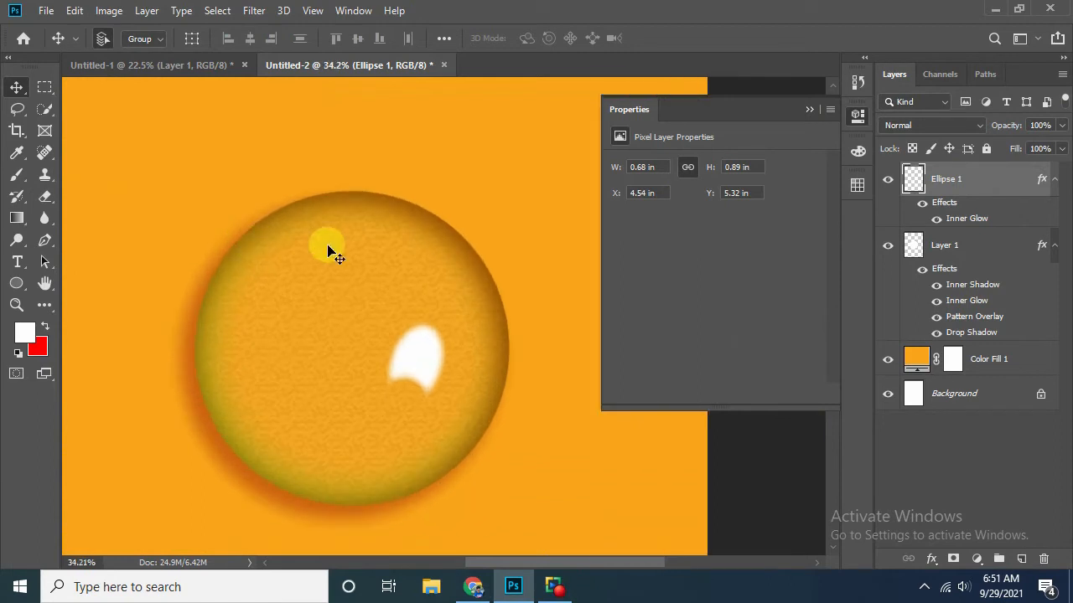
{"action": "scroll", "coordinate": [399, 326], "scroll_direction": "up", "scroll_amount": 1}
{"action": "scroll", "coordinate": [433, 362], "scroll_direction": "up", "scroll_amount": 1}
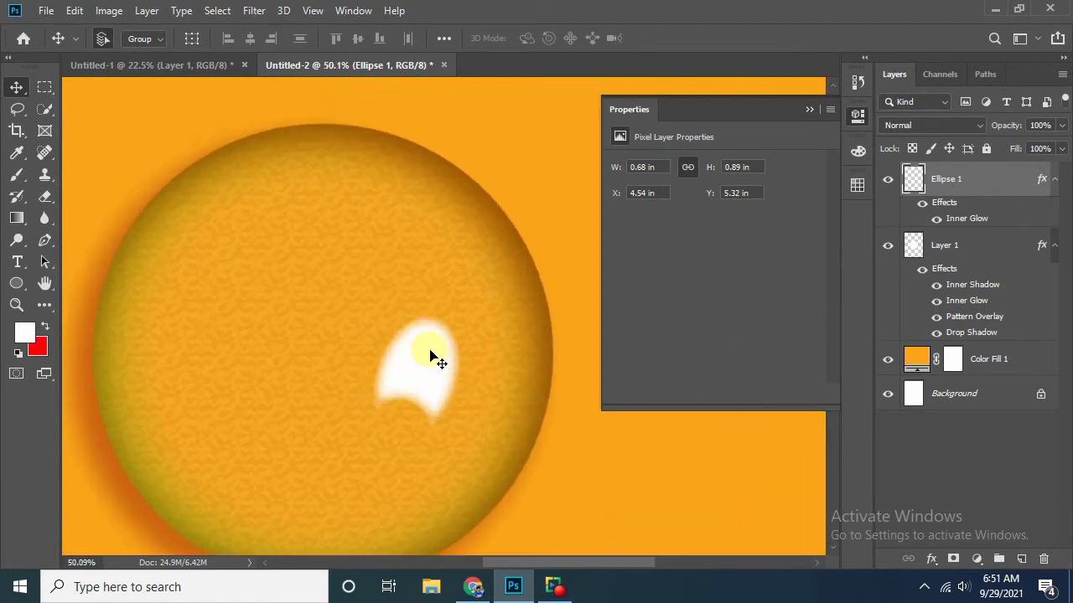
{"action": "scroll", "coordinate": [430, 358], "scroll_direction": "down", "scroll_amount": 2}
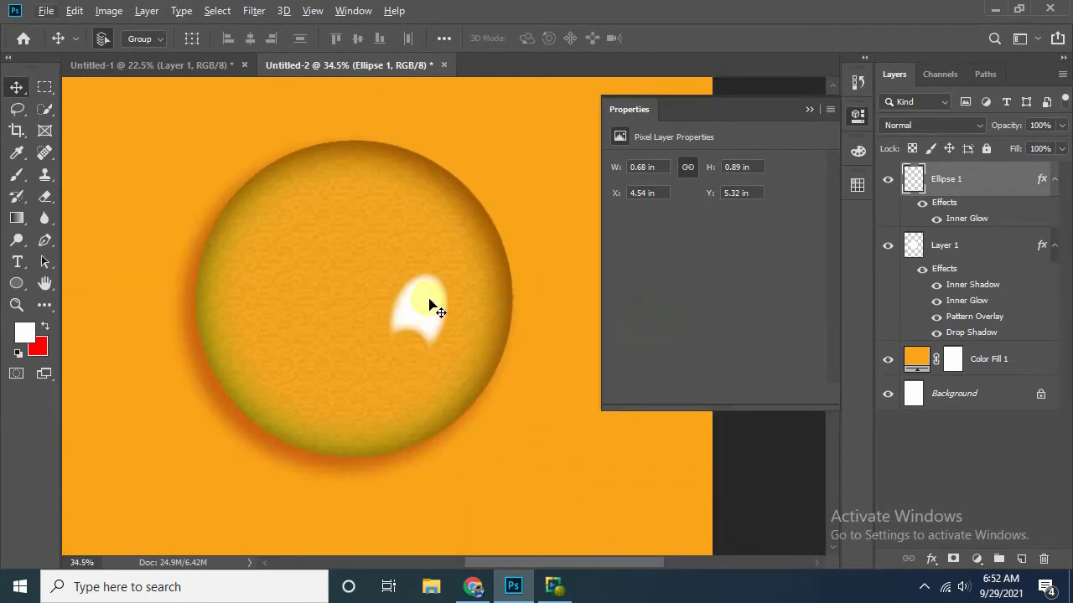
{"action": "left_click_drag", "start_coordinate": [428, 299], "coordinate": [369, 228]}
{"action": "left_click", "coordinate": [1031, 189]}
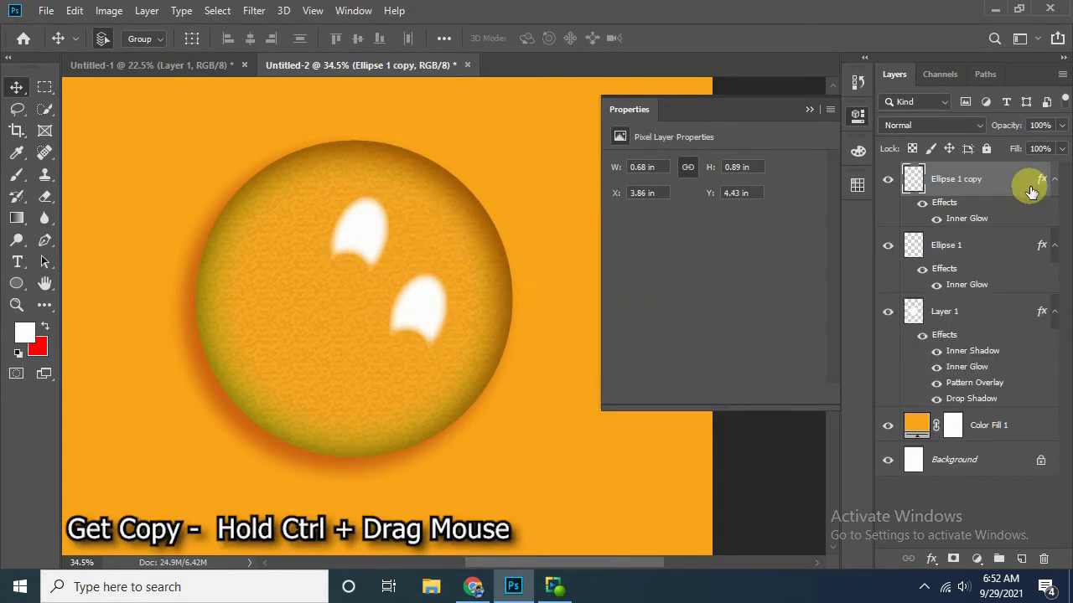
{"action": "right_click", "coordinate": [1010, 182]}
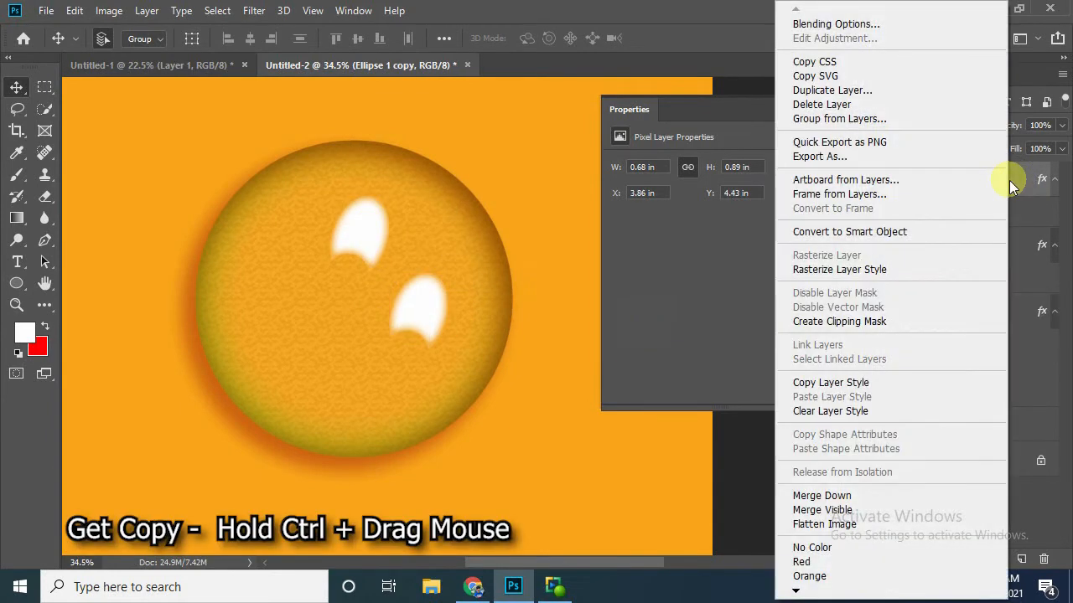
{"action": "left_click", "coordinate": [871, 235]}
- Scale the highlight copy down to about 34% and place it near the top of the circle
{"action": "left_click", "coordinate": [364, 230]}
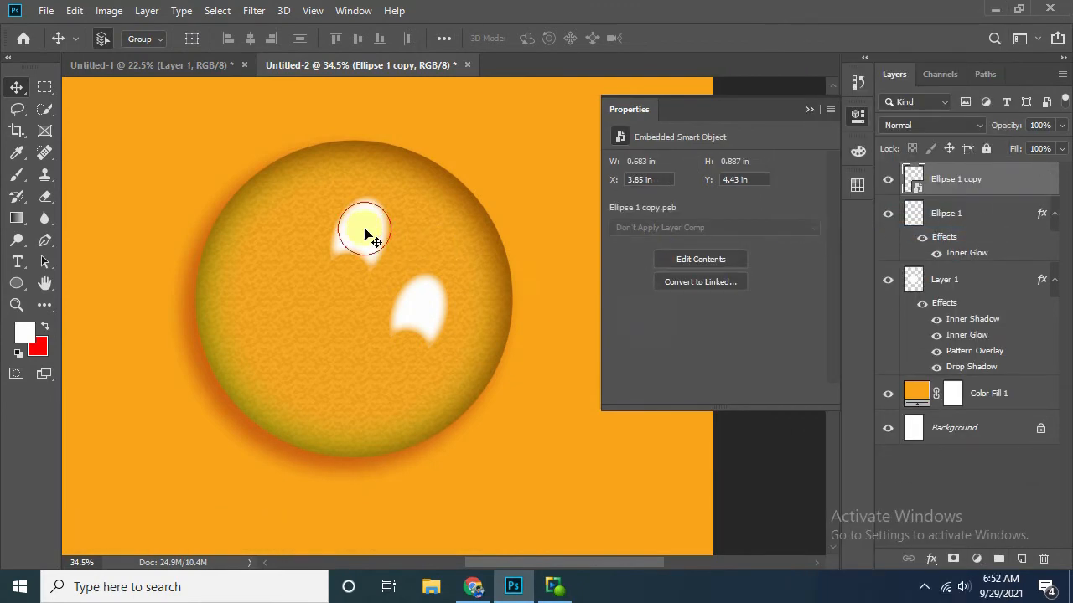
{"action": "key", "text": "ctrl+t"}
{"action": "scroll", "coordinate": [365, 231], "scroll_direction": "up", "scroll_amount": 3}
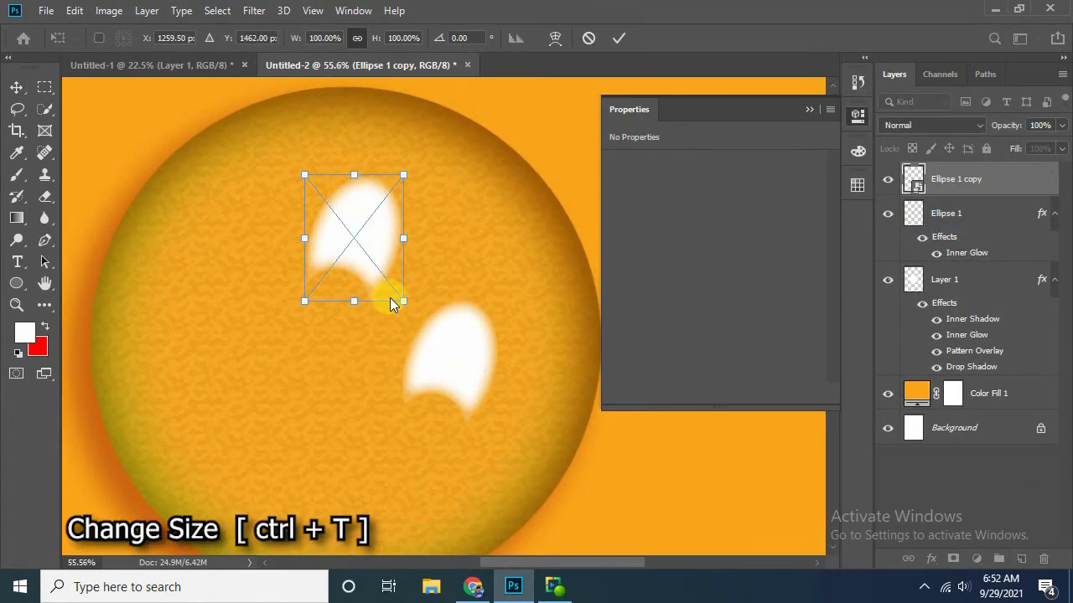
{"action": "left_click_drag", "start_coordinate": [404, 302], "coordinate": [375, 187]}
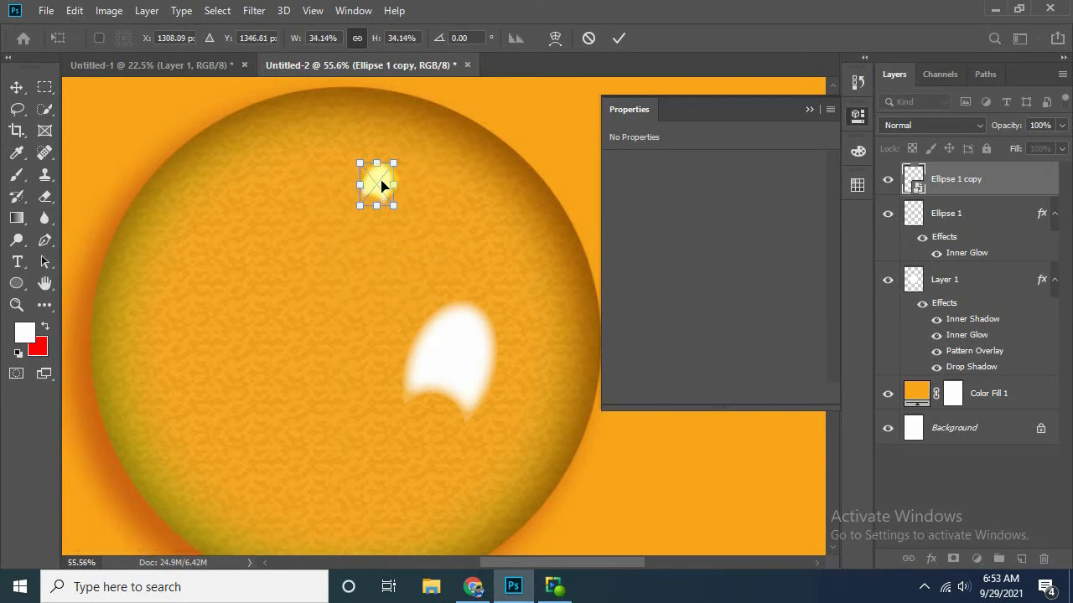
{"action": "left_click", "coordinate": [630, 37]}
- Duplicate the small highlight to its upper left, and transform the copy to about 12% width, 22% height and 21° rotation
{"action": "left_click_drag", "start_coordinate": [375, 186], "coordinate": [342, 166]}
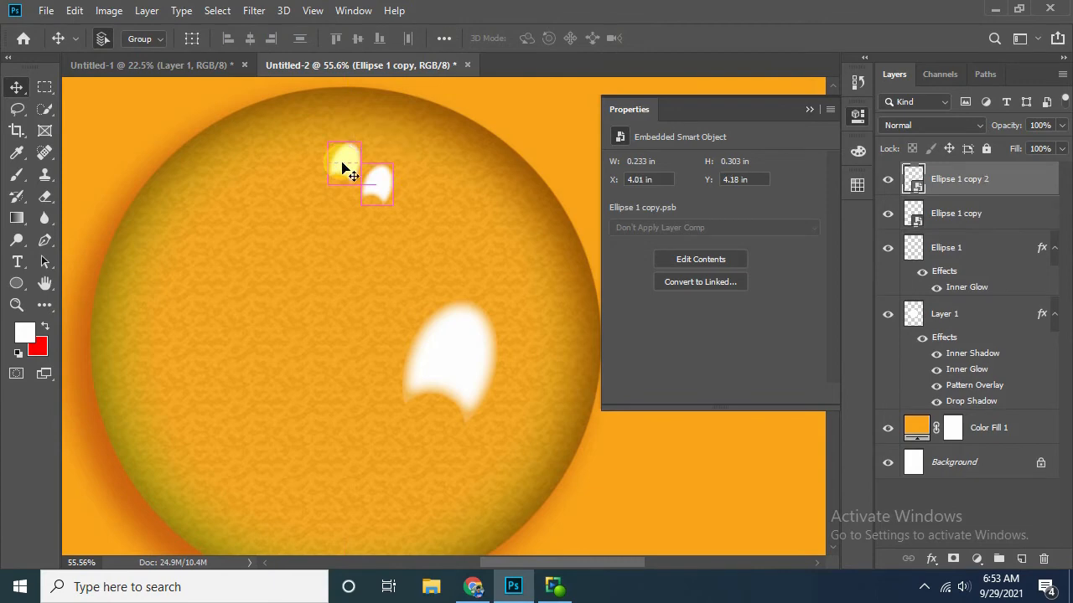
{"action": "key", "text": "ctrl+t"}
{"action": "left_click_drag", "start_coordinate": [327, 141], "coordinate": [376, 145]}
{"action": "scroll", "coordinate": [357, 148], "scroll_direction": "up", "scroll_amount": 2}
{"action": "left_click_drag", "start_coordinate": [331, 195], "coordinate": [347, 179]}
{"action": "left_click", "coordinate": [618, 38]}
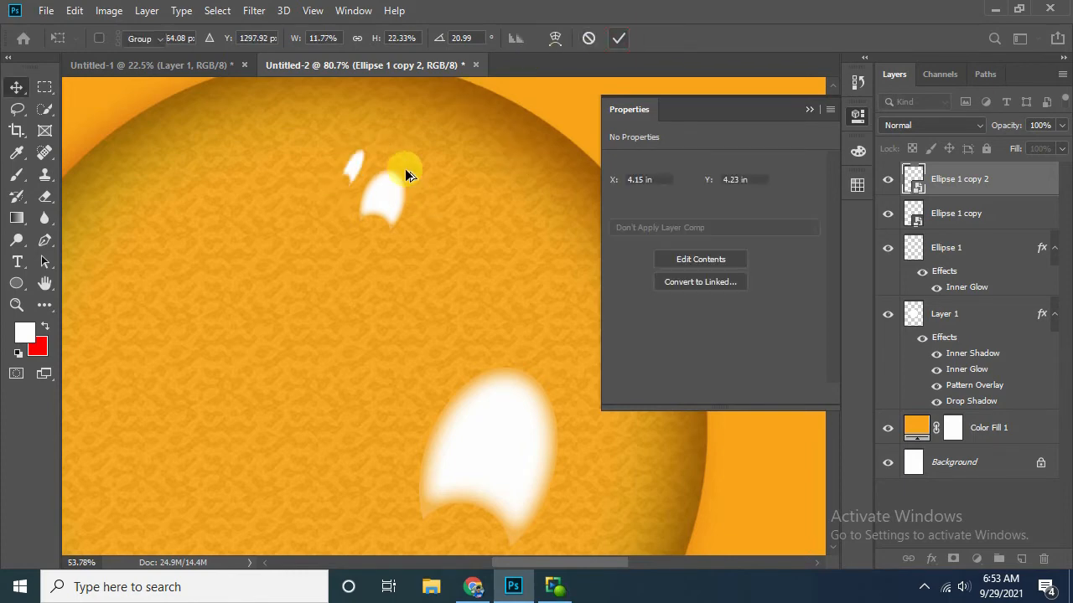
{"action": "scroll", "coordinate": [405, 168], "scroll_direction": "down", "scroll_amount": 4, "text": "alt"}
{"action": "scroll", "coordinate": [258, 189], "scroll_direction": "down", "scroll_amount": 2, "text": "alt"}
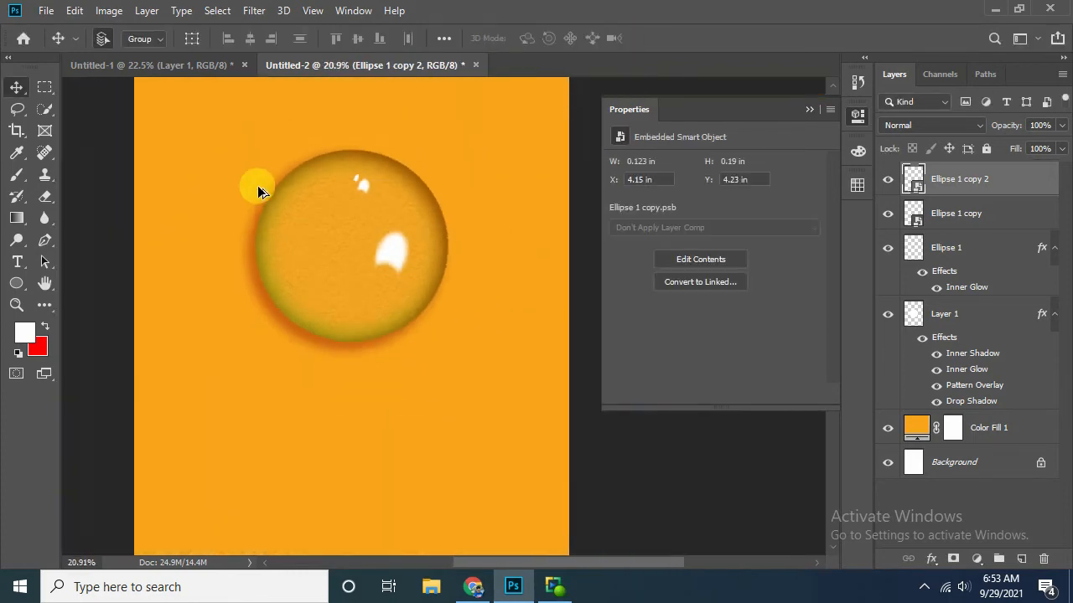
{"action": "scroll", "coordinate": [445, 288], "scroll_direction": "up", "scroll_amount": 1, "text": "alt"}
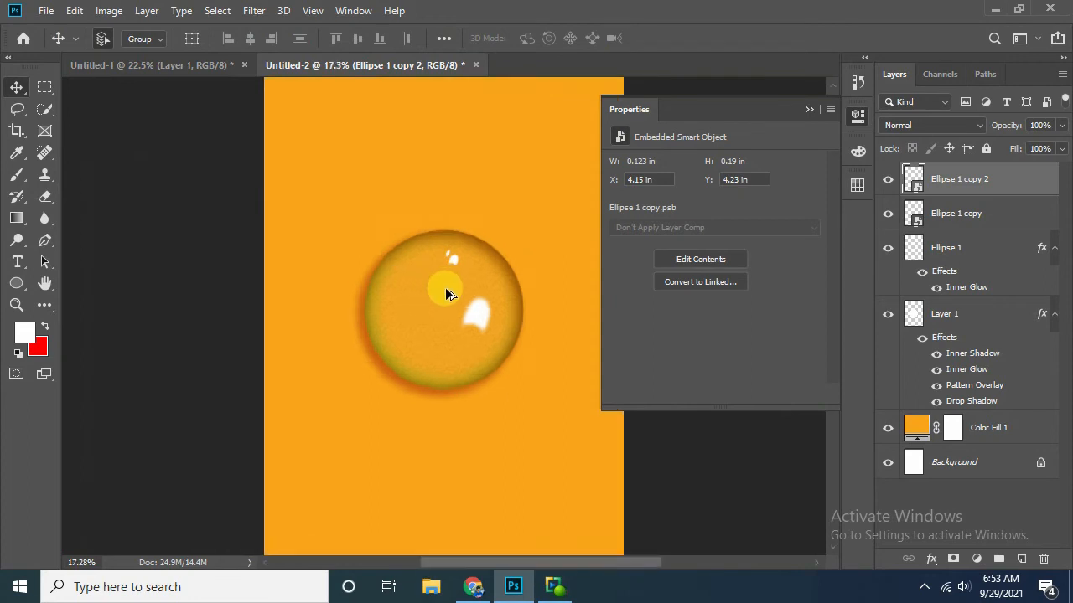
- Group all the water drop layers, from the top highlight copy down to the styled circle layer, into a new group
{"action": "scroll", "coordinate": [539, 288], "scroll_direction": "up", "scroll_amount": 1, "text": "alt"}
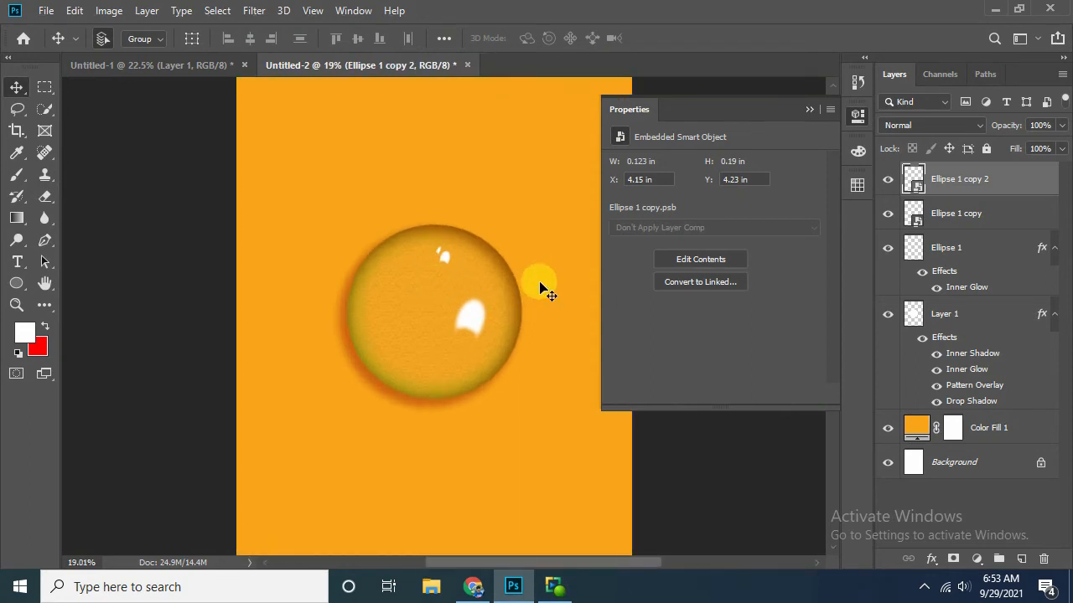
{"action": "left_click", "coordinate": [555, 279]}
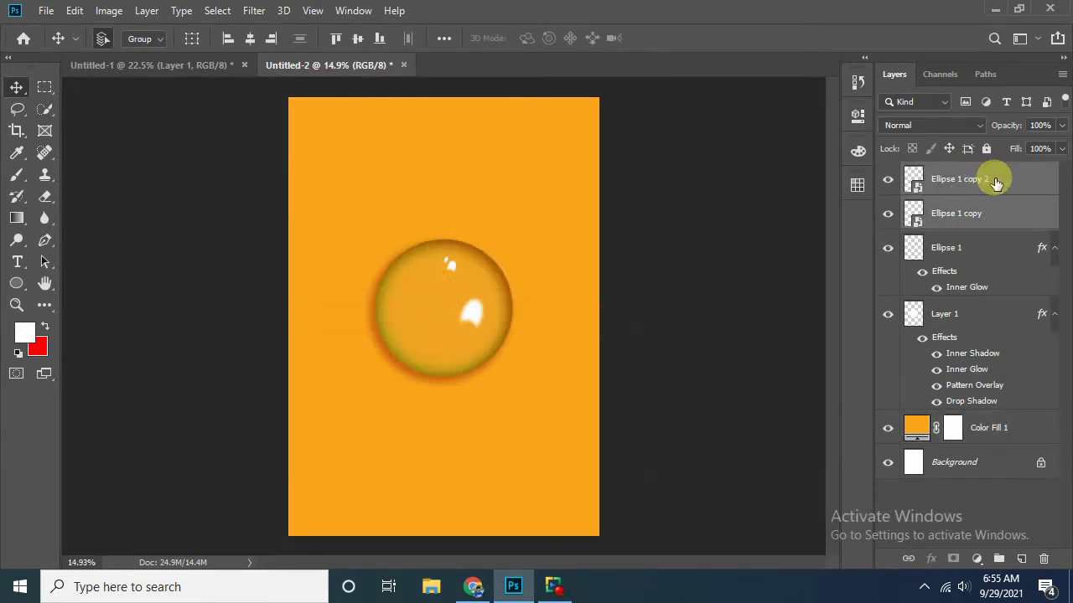
{"action": "left_click", "coordinate": [1005, 179]}
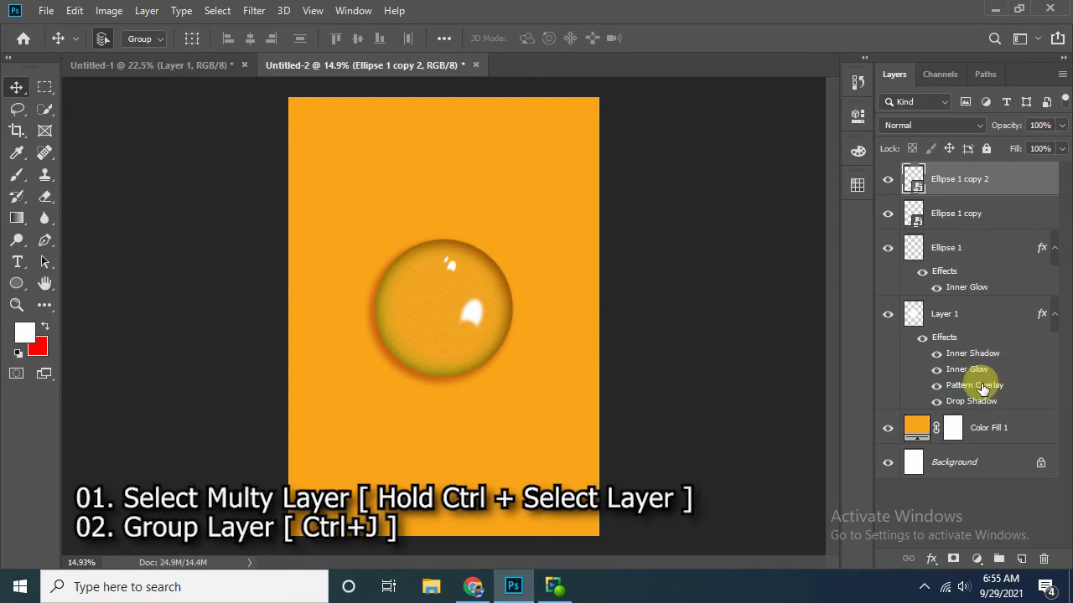
{"action": "left_click", "coordinate": [1019, 338], "text": "shift"}
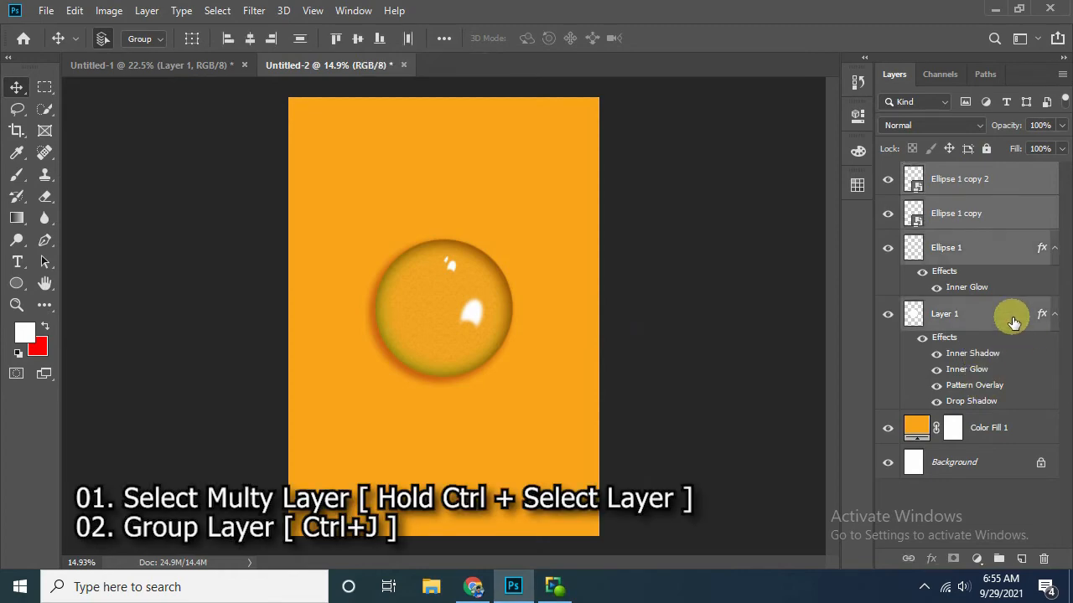
{"action": "right_click", "coordinate": [1013, 322]}
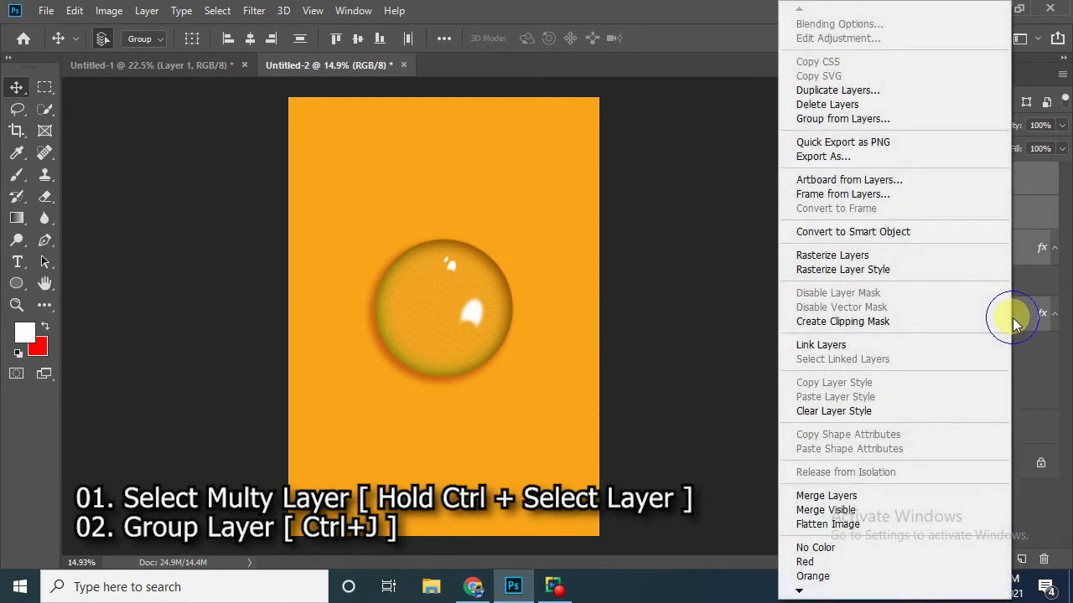
{"action": "left_click", "coordinate": [880, 121]}
{"action": "left_click", "coordinate": [678, 173]}
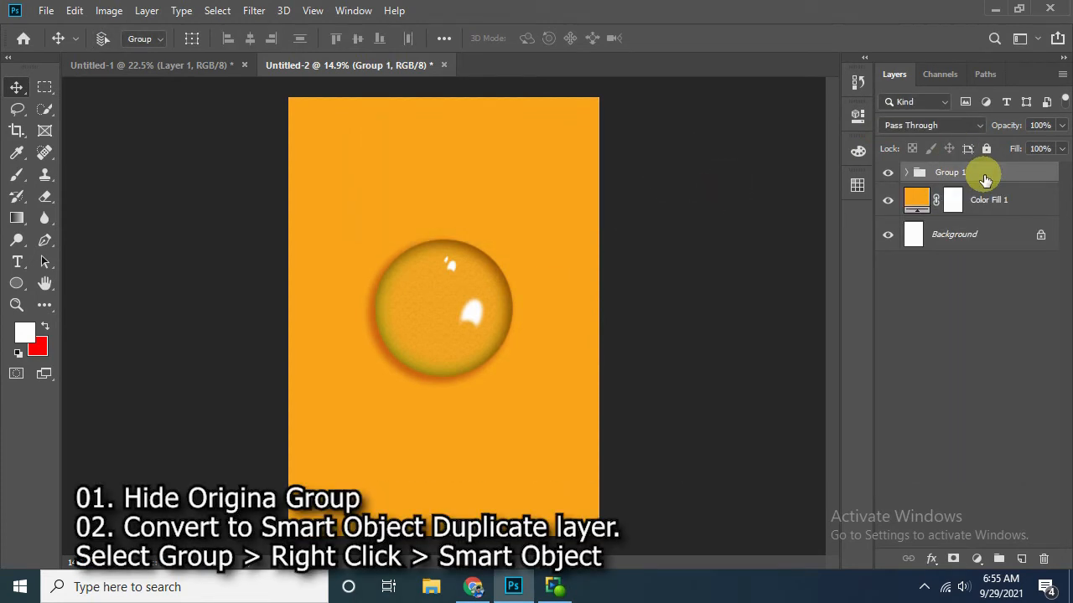
- Duplicate the drop group, hide the original group, and convert the copy to a smart object
{"action": "key", "text": "ctrl+j"}
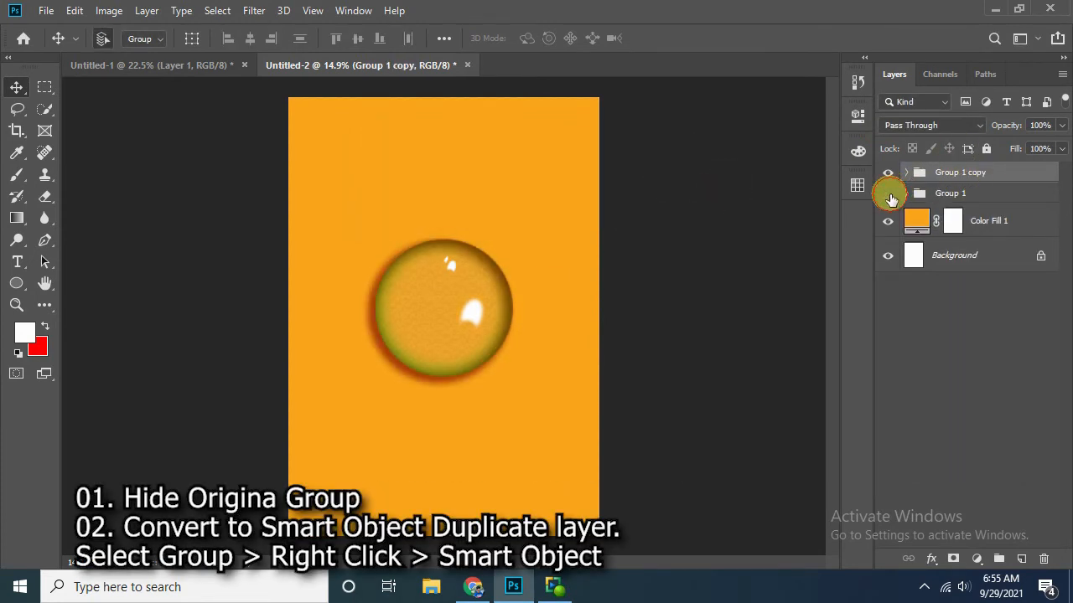
{"action": "left_click", "coordinate": [890, 196]}
{"action": "right_click", "coordinate": [977, 173]}
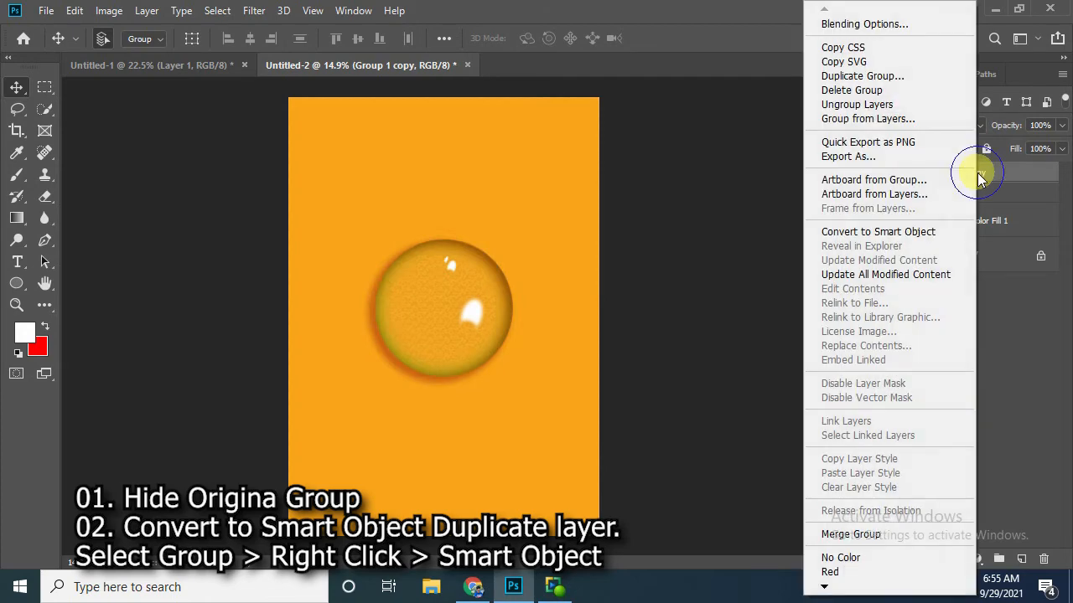
{"action": "left_click", "coordinate": [911, 233]}
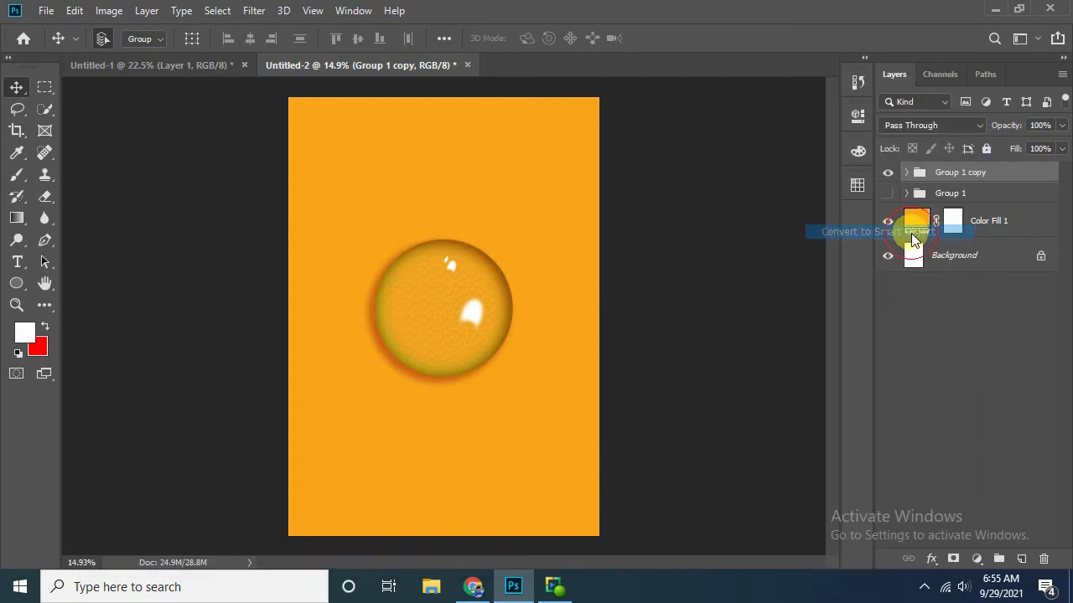
{"action": "left_click", "coordinate": [442, 292]}
{"action": "key", "text": "ctrl+t"}
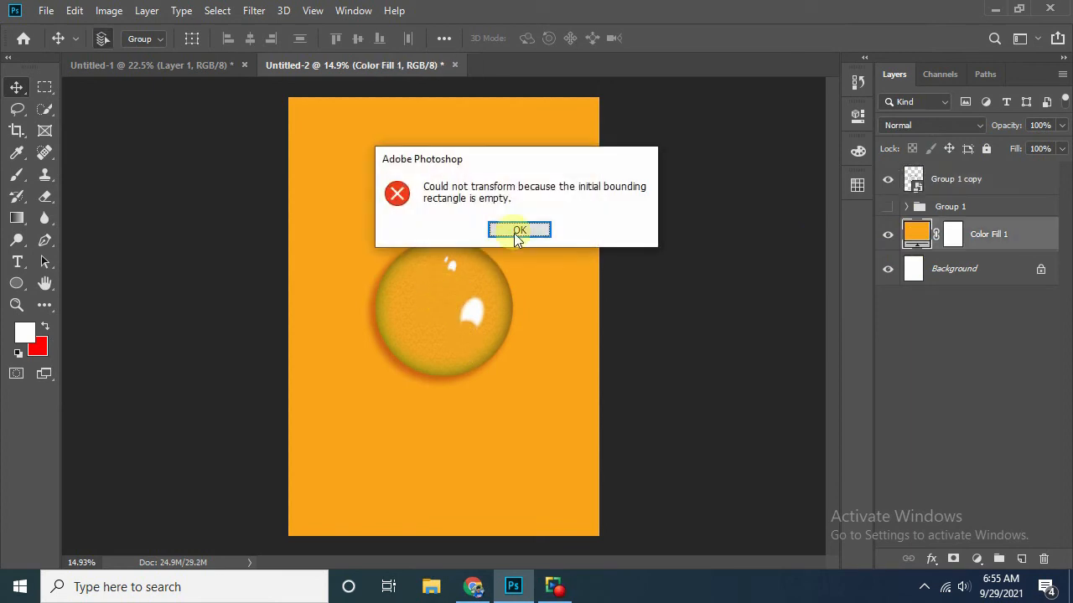
{"action": "left_click", "coordinate": [519, 230]}
- Scale the drop smart object down to about 38.7%, keeping it towards the upper right of the canvas
{"action": "left_click", "coordinate": [976, 179]}
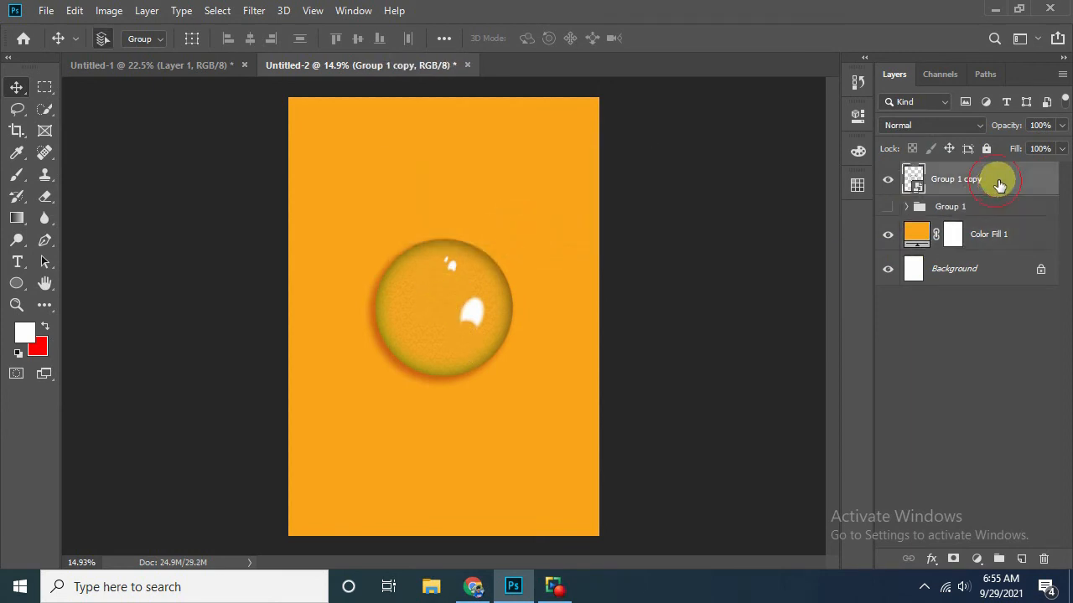
{"action": "key", "text": "ctrl+t"}
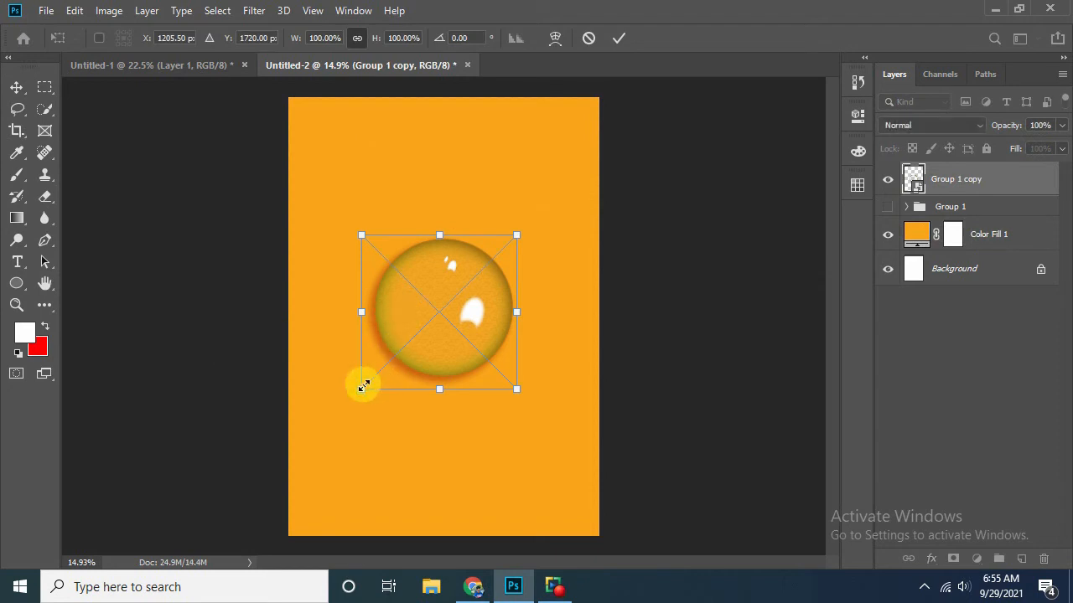
{"action": "left_click_drag", "start_coordinate": [364, 386], "coordinate": [502, 224]}
{"action": "scroll", "coordinate": [506, 186], "scroll_direction": "up", "scroll_amount": 2}
{"action": "scroll", "coordinate": [499, 217], "scroll_direction": "up", "scroll_amount": 3}
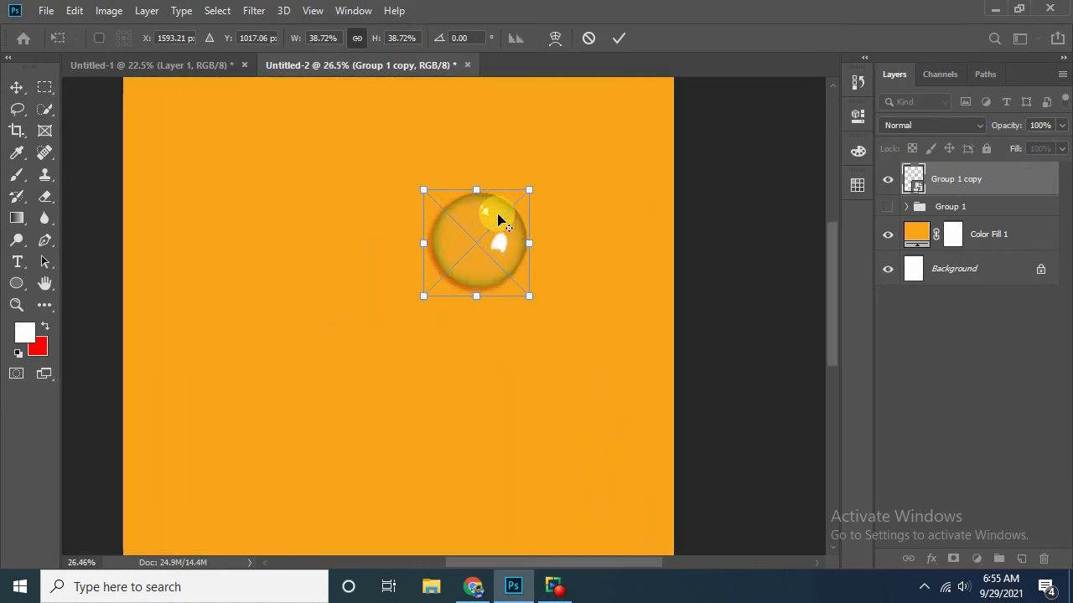
{"action": "left_click", "coordinate": [620, 38]}
{"action": "key", "text": "ctrl+0"}
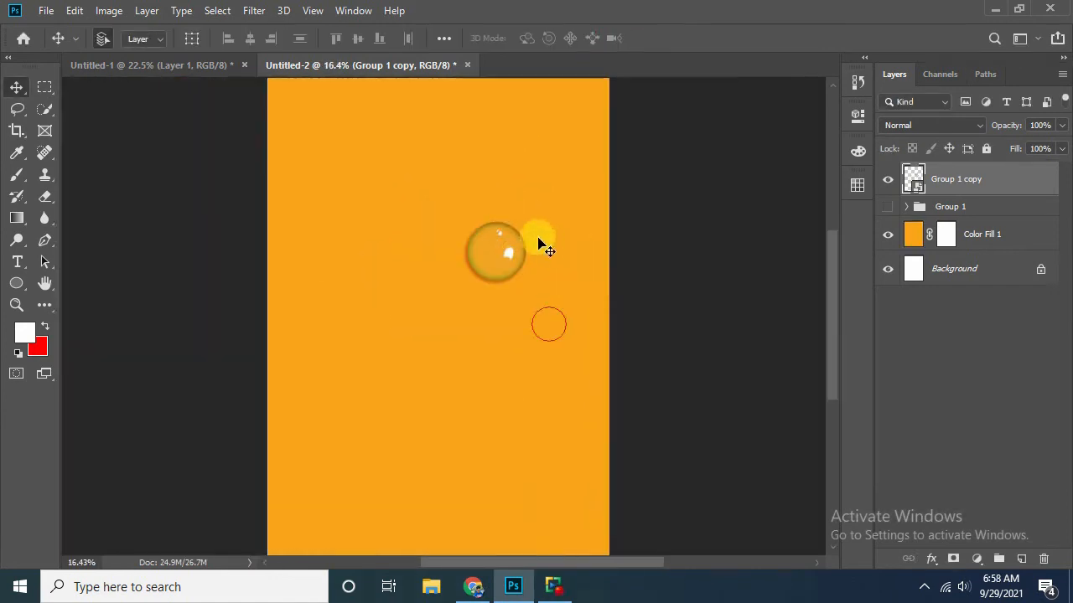
- Duplicate the drop just below itself and scale the copy down to about 13.6%
{"action": "left_click_drag", "start_coordinate": [507, 226], "coordinate": [504, 296]}
{"action": "key", "text": "ctrl+t"}
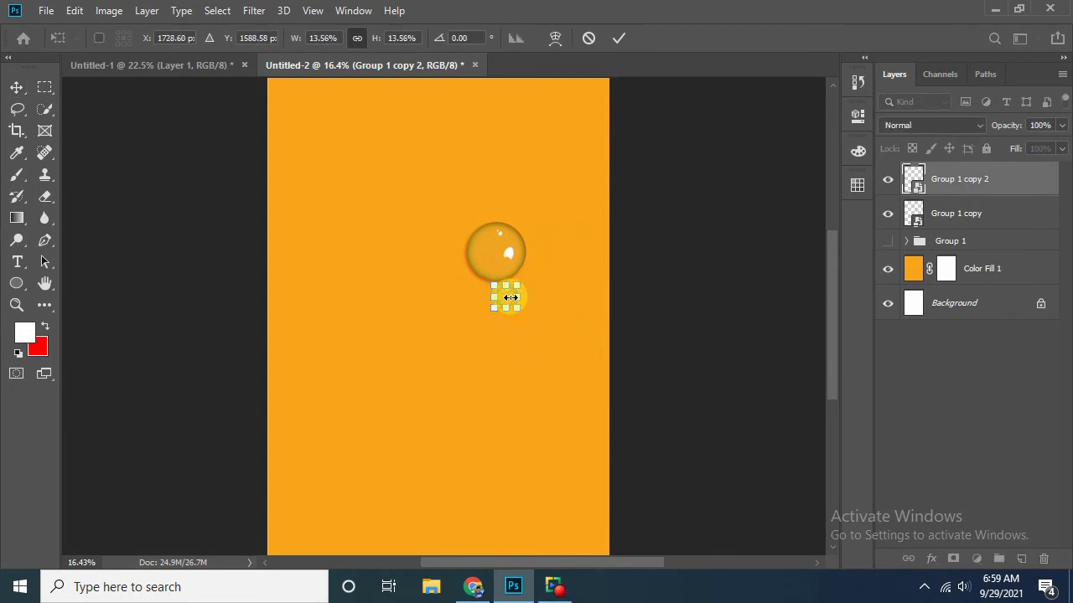
{"action": "key", "text": "Return"}
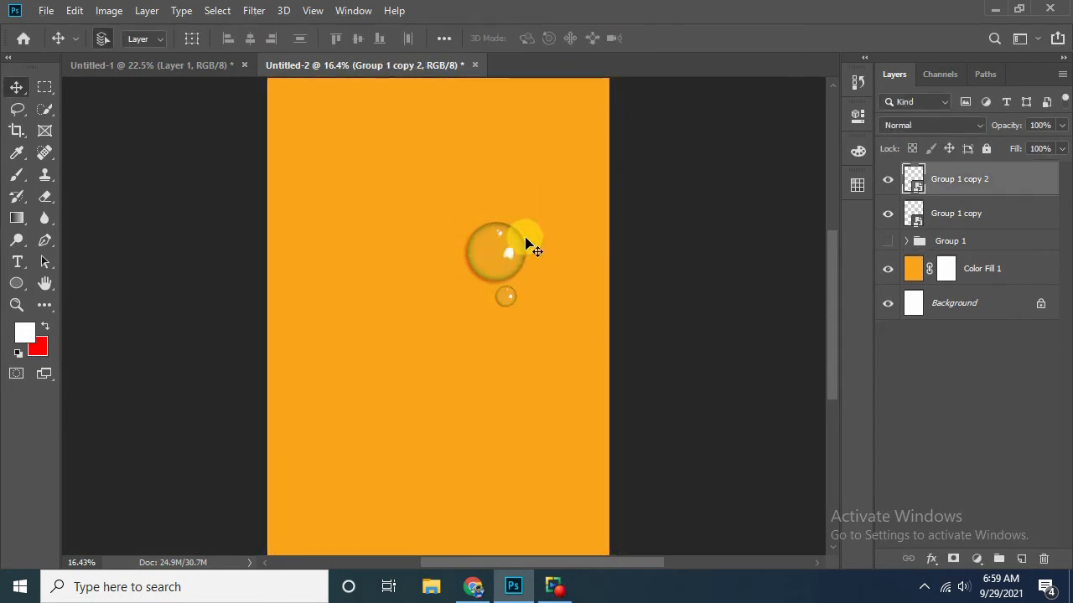
- Duplicate the larger drop to its lower left and scale the copy down to a medium size beside the tiny drop
{"action": "left_click_drag", "start_coordinate": [513, 234], "coordinate": [466, 290]}
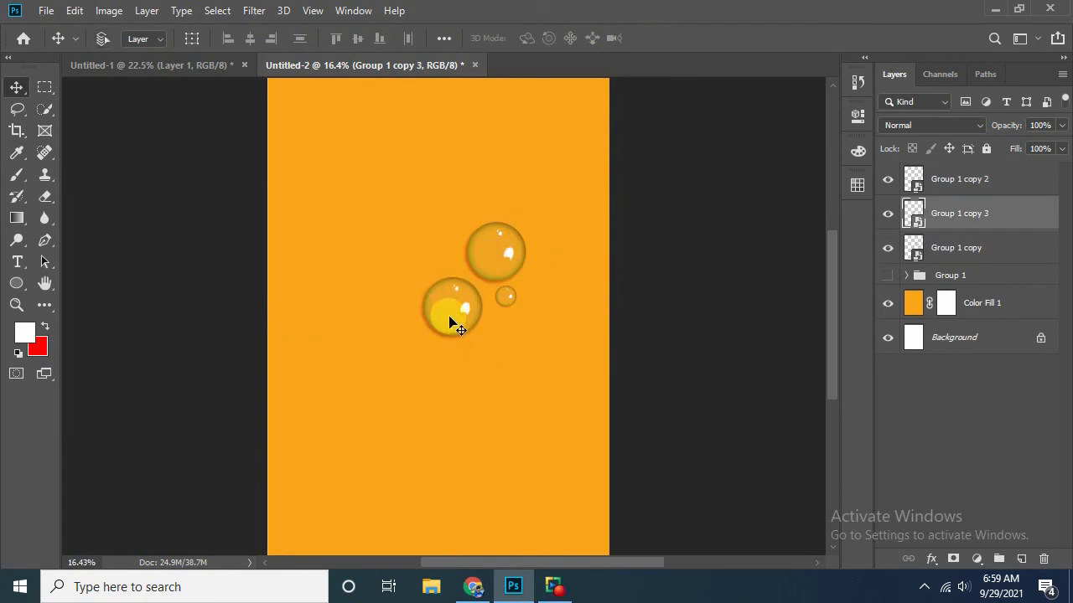
{"action": "key", "text": "ctrl+t"}
{"action": "left_click_drag", "start_coordinate": [420, 339], "coordinate": [432, 324]}
{"action": "left_click_drag", "start_coordinate": [421, 258], "coordinate": [431, 296]}
{"action": "left_click", "coordinate": [618, 38]}
- Add a large tilted oval drop to the upper left of the main round drop, with a small oval drop beside it, using transformed copies
{"action": "left_click", "coordinate": [479, 246]}
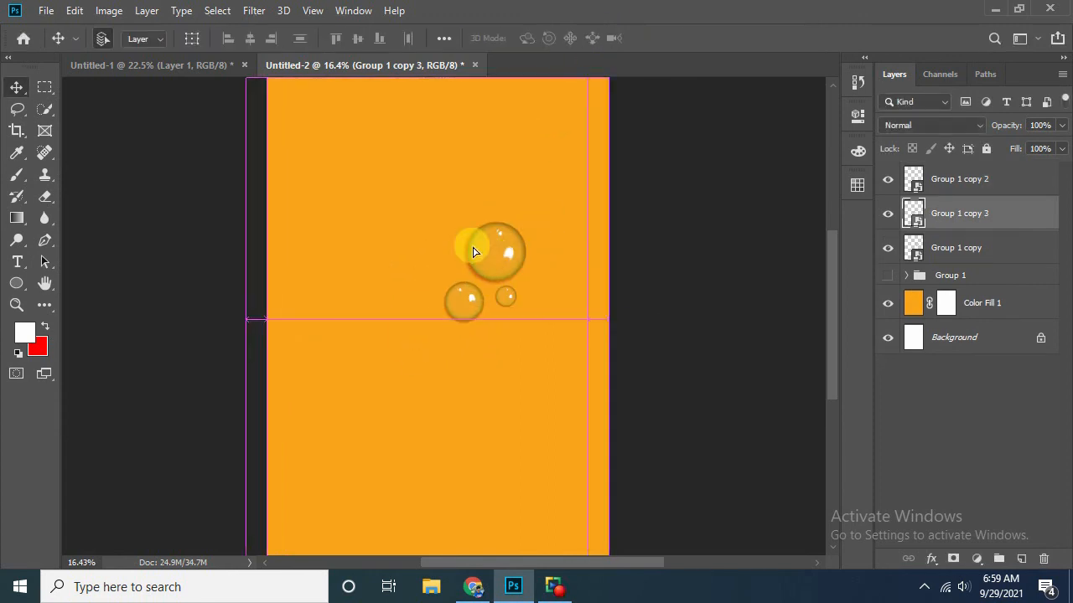
{"action": "left_click_drag", "start_coordinate": [507, 227], "coordinate": [403, 159]}
{"action": "key", "text": "ctrl+t"}
{"action": "scroll", "coordinate": [440, 216], "scroll_direction": "up", "scroll_amount": 1}
{"action": "left_click_drag", "start_coordinate": [462, 194], "coordinate": [501, 198]}
{"action": "left_click", "coordinate": [619, 37]}
{"action": "key", "text": "ctrl+t"}
{"action": "left_click", "coordinate": [616, 37]}
- Duplicate the large oval drop below itself and warp the copy into an irregular shape with a pinched, narrower lower end
{"action": "left_click_drag", "start_coordinate": [427, 231], "coordinate": [419, 304]}
{"action": "key", "text": "ctrl+z"}
{"action": "key", "text": "ctrl+t"}
{"action": "left_click", "coordinate": [555, 37]}
{"action": "left_click_drag", "start_coordinate": [431, 355], "coordinate": [418, 353]}
{"action": "left_click_drag", "start_coordinate": [362, 305], "coordinate": [335, 277]}
{"action": "left_click_drag", "start_coordinate": [353, 341], "coordinate": [375, 355]}
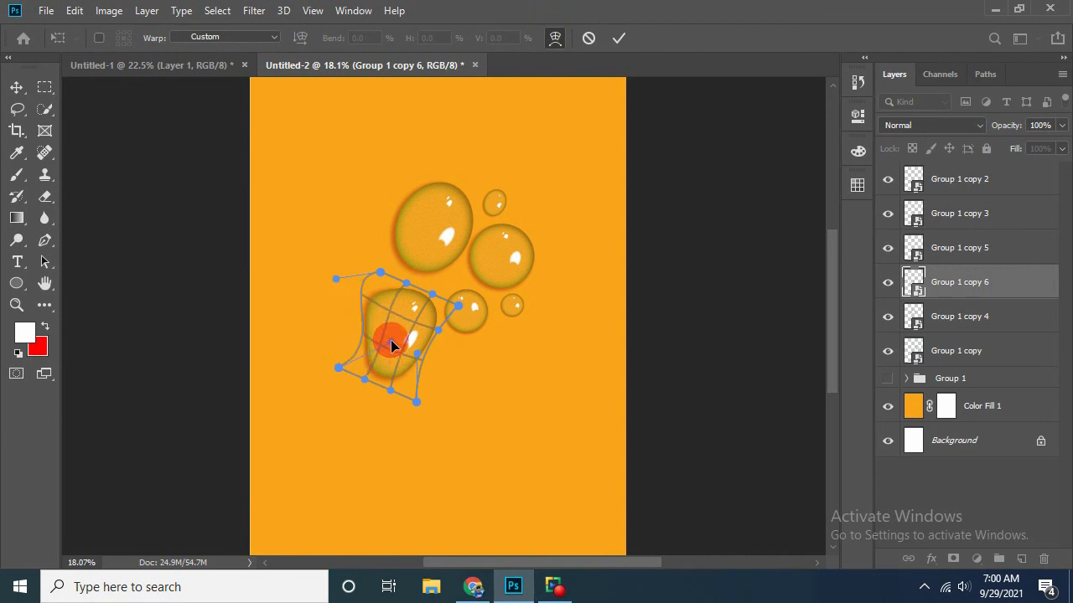
{"action": "left_click_drag", "start_coordinate": [335, 278], "coordinate": [323, 299]}
{"action": "left_click_drag", "start_coordinate": [386, 348], "coordinate": [410, 337]}
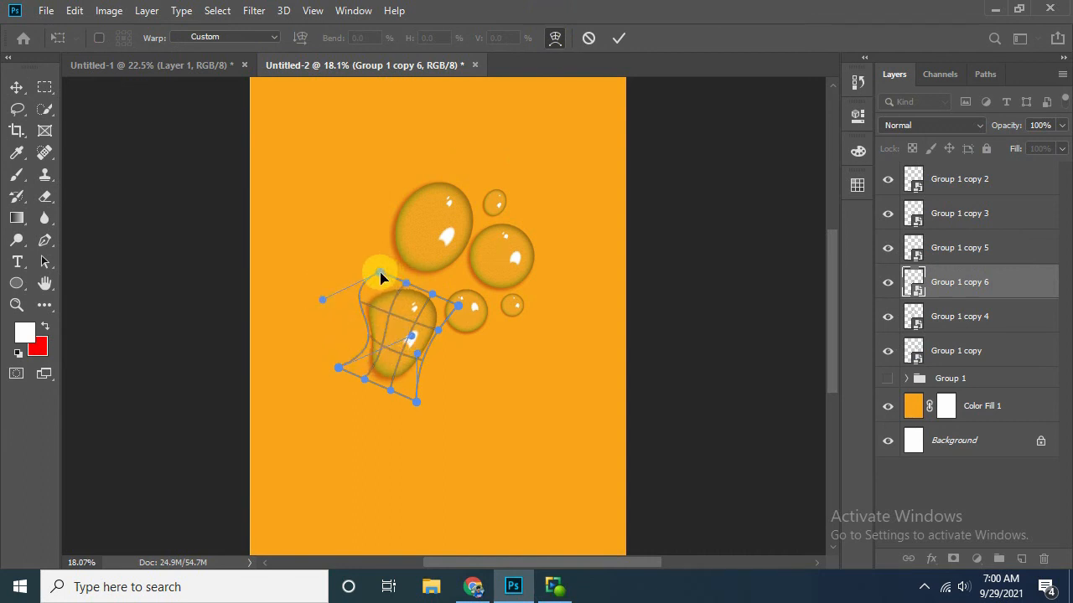
{"action": "key", "text": "Return"}
- Scale the warped drop down slightly so it sits below the large oval drop
{"action": "key", "text": "ctrl+t"}
{"action": "left_click_drag", "start_coordinate": [311, 336], "coordinate": [338, 326]}
{"action": "left_click_drag", "start_coordinate": [433, 299], "coordinate": [422, 294]}
{"action": "left_click", "coordinate": [618, 39]}
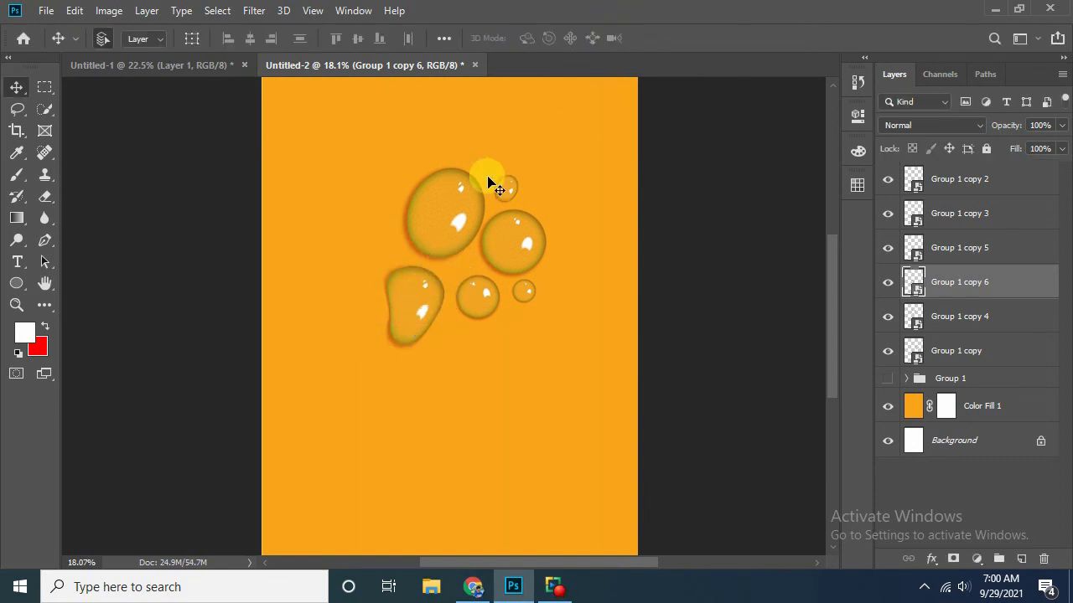
- Duplicate the large oval drop and shrink the copy into the gap between the oval, round and medium drops
{"action": "left_click_drag", "start_coordinate": [456, 180], "coordinate": [519, 332]}
{"action": "key", "text": "ctrl+t"}
{"action": "left_click_drag", "start_coordinate": [546, 427], "coordinate": [472, 307]}
{"action": "left_click", "coordinate": [618, 38]}
{"action": "key", "text": "ctrl+z"}
{"action": "left_click_drag", "start_coordinate": [512, 185], "coordinate": [528, 187]}
{"action": "key", "text": "ctrl+z"}
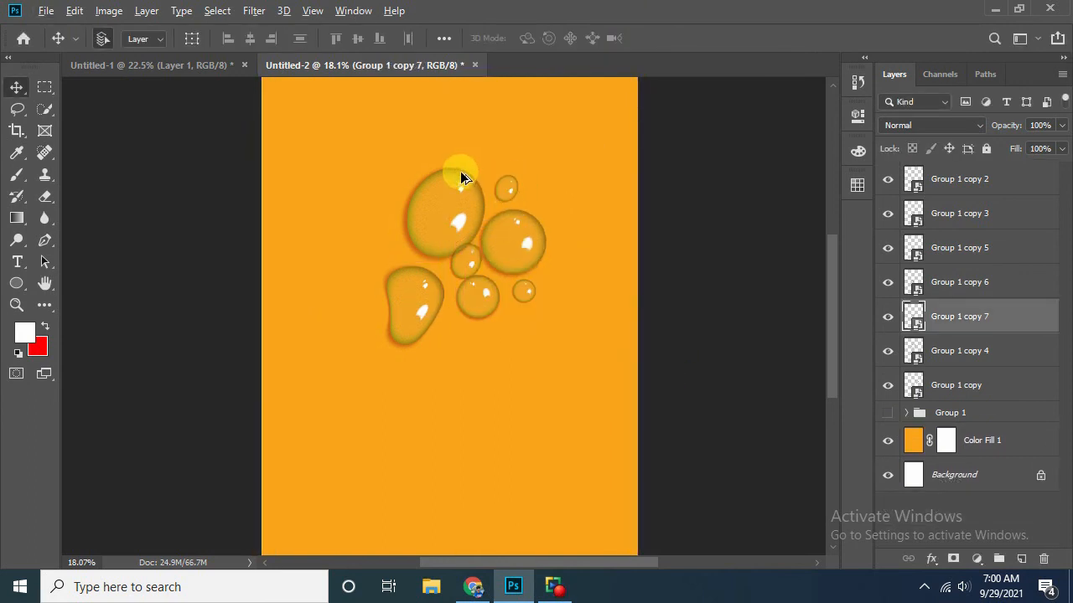
- Duplicate the large oval drop, scale the copy to about 6.75% width and 8.36% height, and place it between the small oval and round drops
{"action": "left_click_drag", "start_coordinate": [460, 170], "coordinate": [484, 157]}
{"action": "key", "text": "ctrl+t"}
{"action": "left_click_drag", "start_coordinate": [405, 233], "coordinate": [506, 175]}
{"action": "scroll", "coordinate": [522, 175], "scroll_direction": "up", "scroll_amount": 4}
{"action": "scroll", "coordinate": [507, 186], "scroll_direction": "up", "scroll_amount": 2}
{"action": "scroll", "coordinate": [522, 172], "scroll_direction": "up", "scroll_amount": 5}
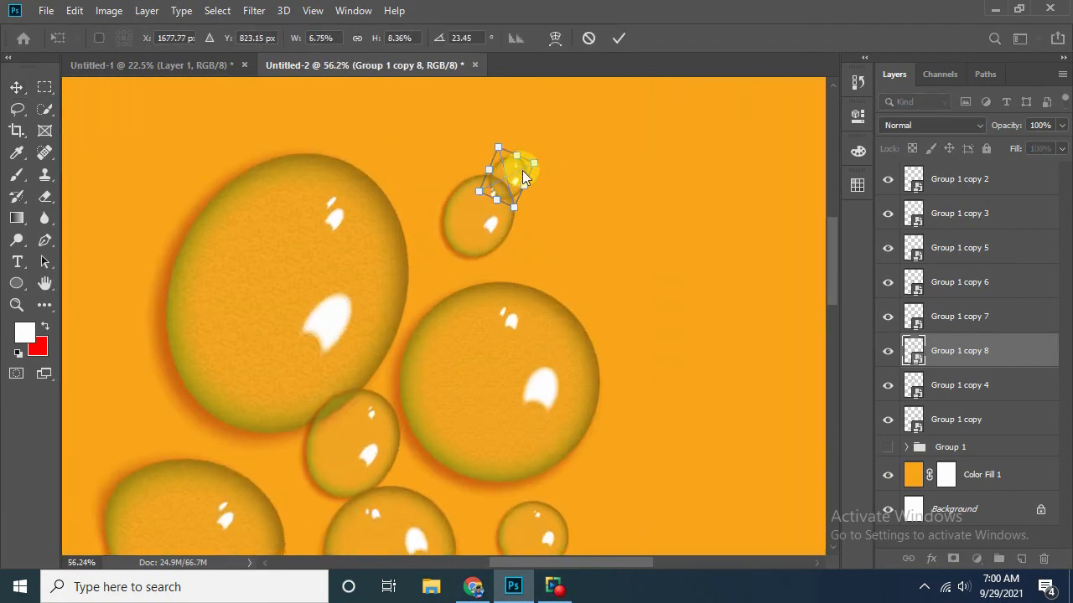
{"action": "left_click_drag", "start_coordinate": [517, 166], "coordinate": [462, 392]}
{"action": "scroll", "coordinate": [444, 269], "scroll_direction": "down", "scroll_amount": 5}
{"action": "left_click", "coordinate": [612, 35]}
- Place a copy of the tiny drop below the lower small round drop, and nudge the large oval drop up and left
{"action": "scroll", "coordinate": [511, 386], "scroll_direction": "down", "scroll_amount": 3}
{"action": "left_click", "coordinate": [480, 340]}
{"action": "left_click_drag", "start_coordinate": [403, 315], "coordinate": [391, 308]}
{"action": "left_click_drag", "start_coordinate": [427, 275], "coordinate": [416, 270]}
{"action": "left_click_drag", "start_coordinate": [584, 198], "coordinate": [592, 198]}
{"action": "scroll", "coordinate": [507, 243], "scroll_direction": "up", "scroll_amount": 1}
{"action": "scroll", "coordinate": [504, 241], "scroll_direction": "up", "scroll_amount": 2}
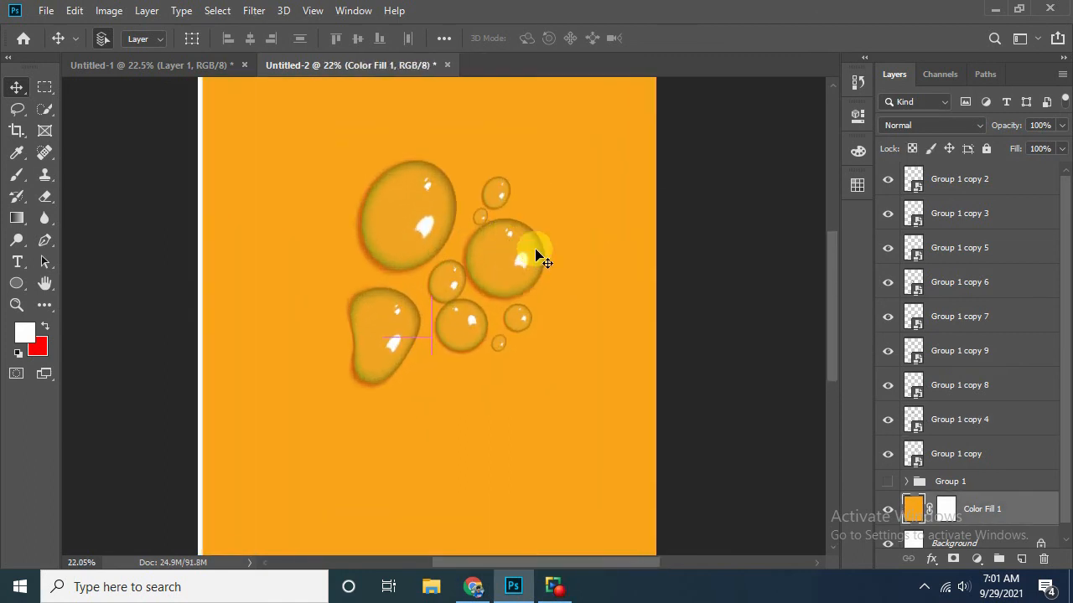